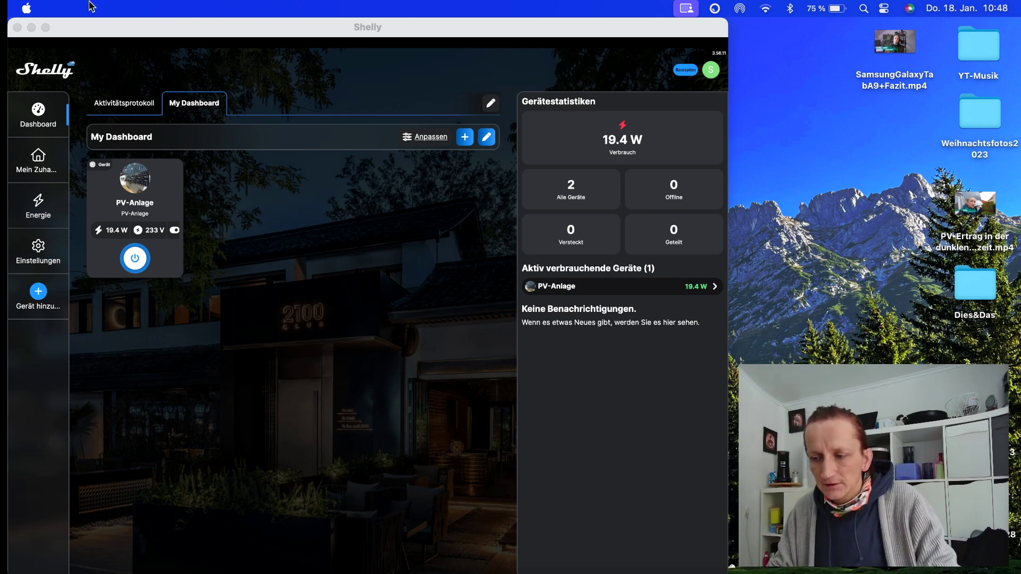
# Step: Look through the device list and the devices in the Testraum room, and return to the dashboard
pyautogui.click(592, 201)
pyautogui.click(567, 193)
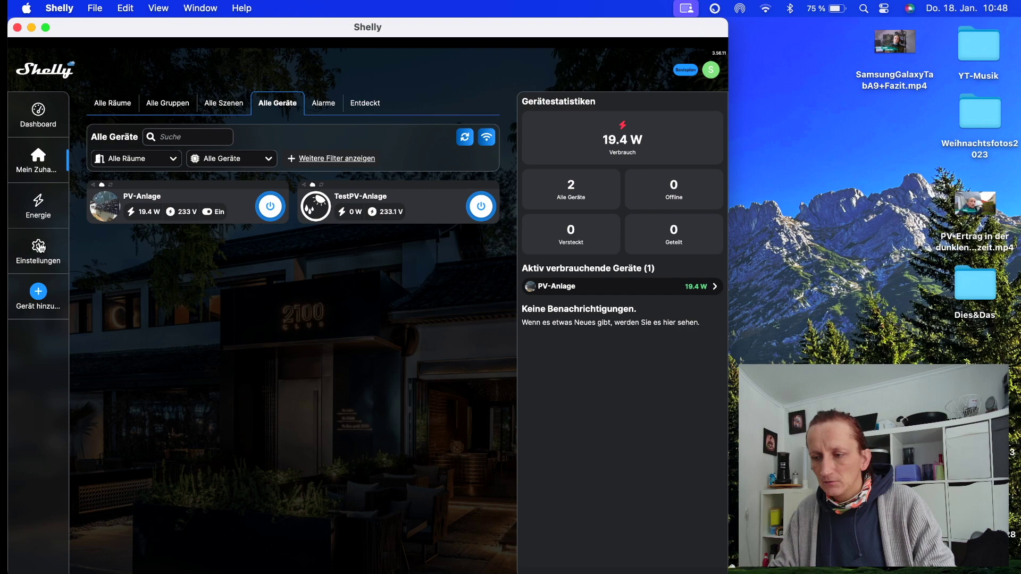
pyautogui.click(41, 171)
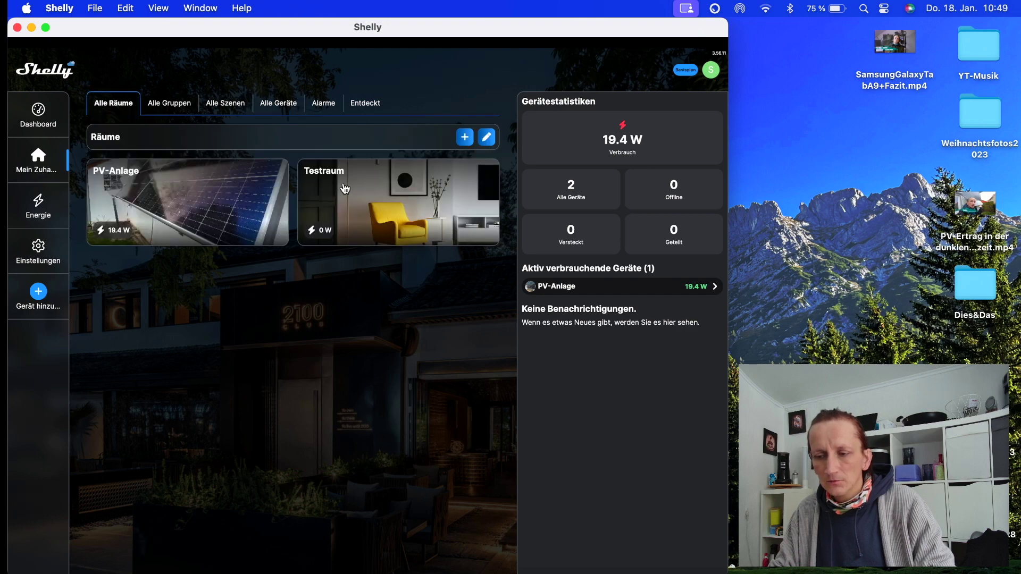
pyautogui.click(363, 190)
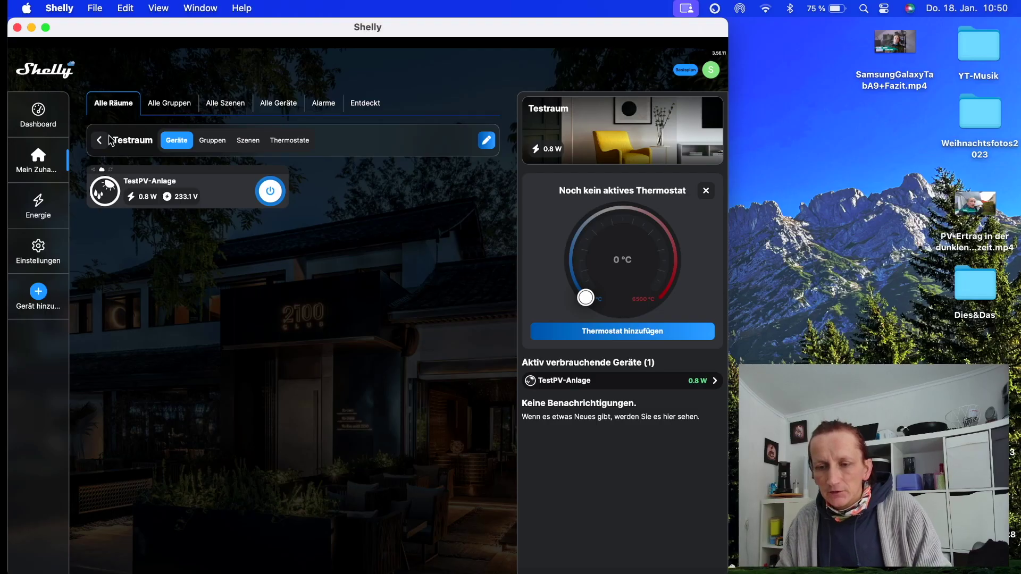
pyautogui.click(35, 119)
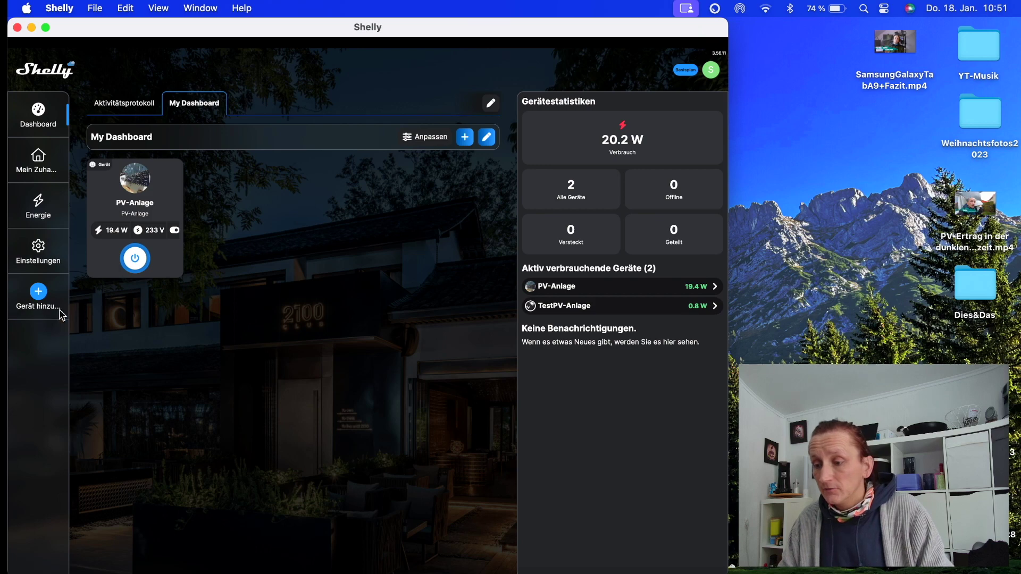
# Step: Try to add a new Shelly Plug S over WLAN (AP-Scan), proceeding as far as the WLAN credentials
pyautogui.click(36, 306)
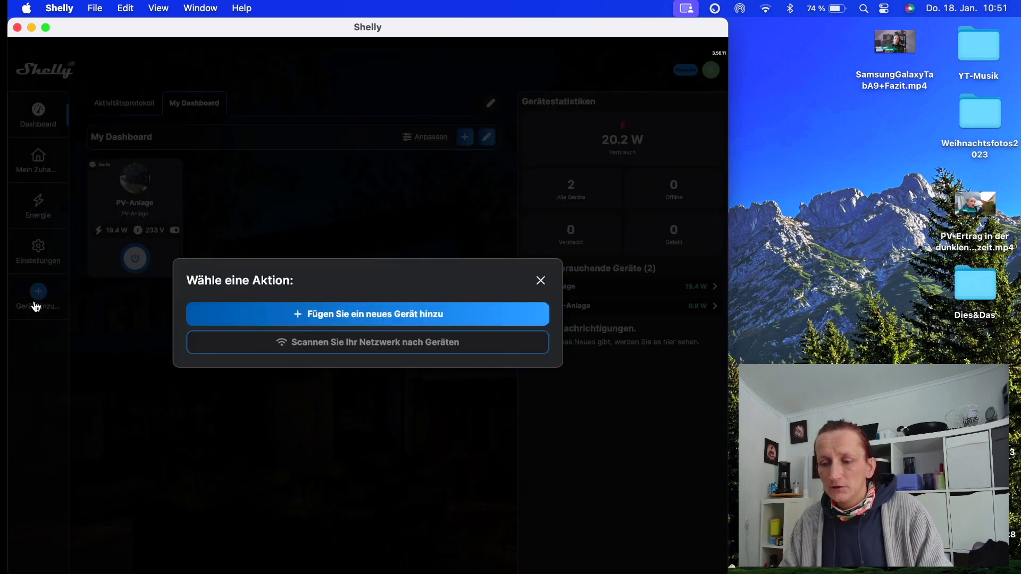
pyautogui.click(410, 318)
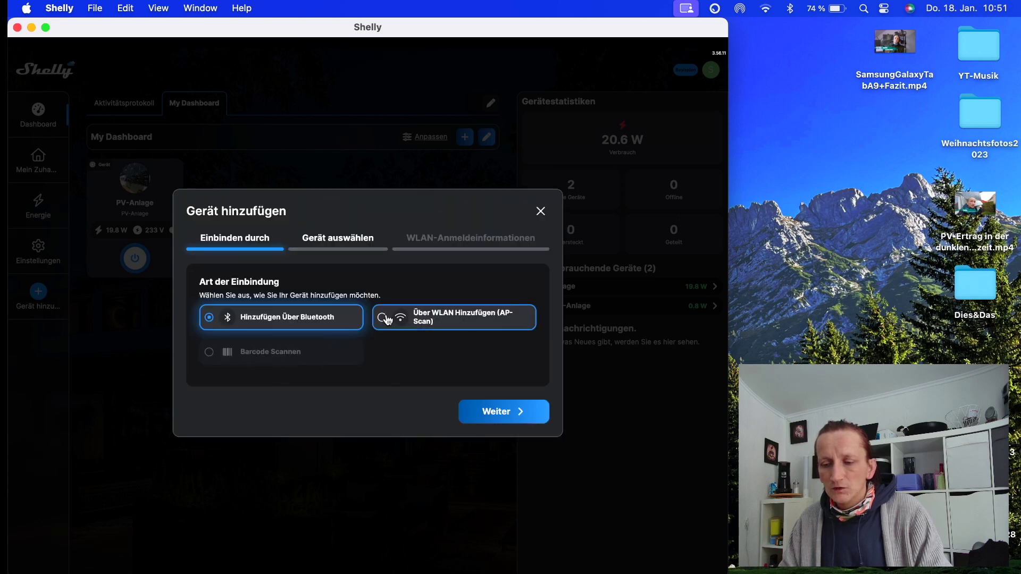
pyautogui.click(388, 321)
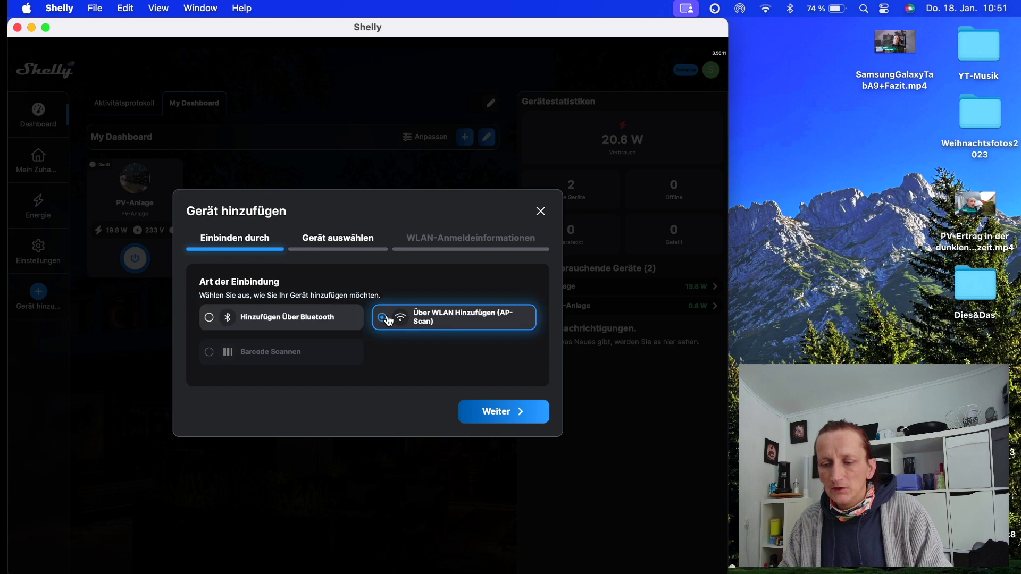
pyautogui.click(525, 416)
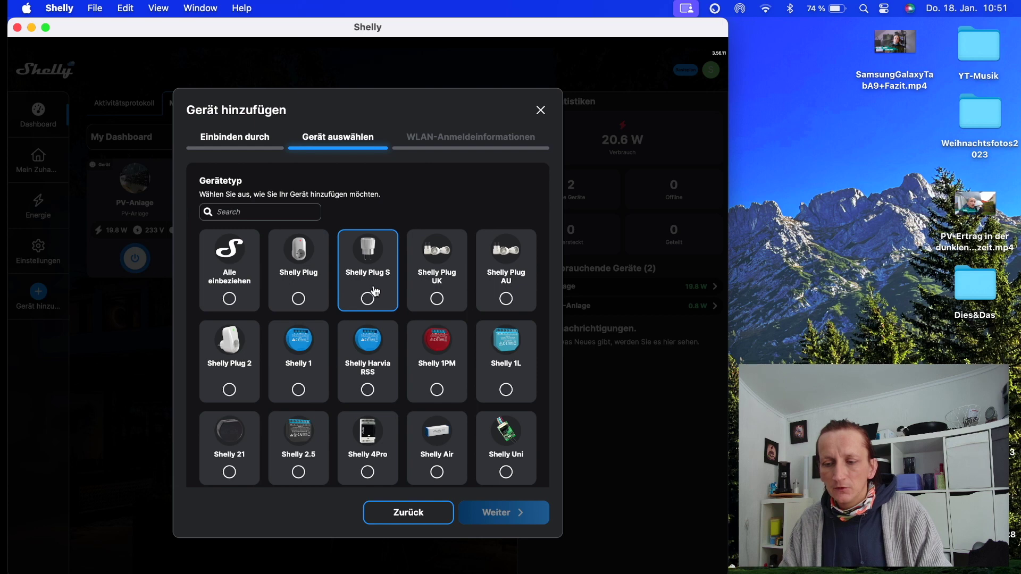
pyautogui.click(375, 291)
pyautogui.click(505, 522)
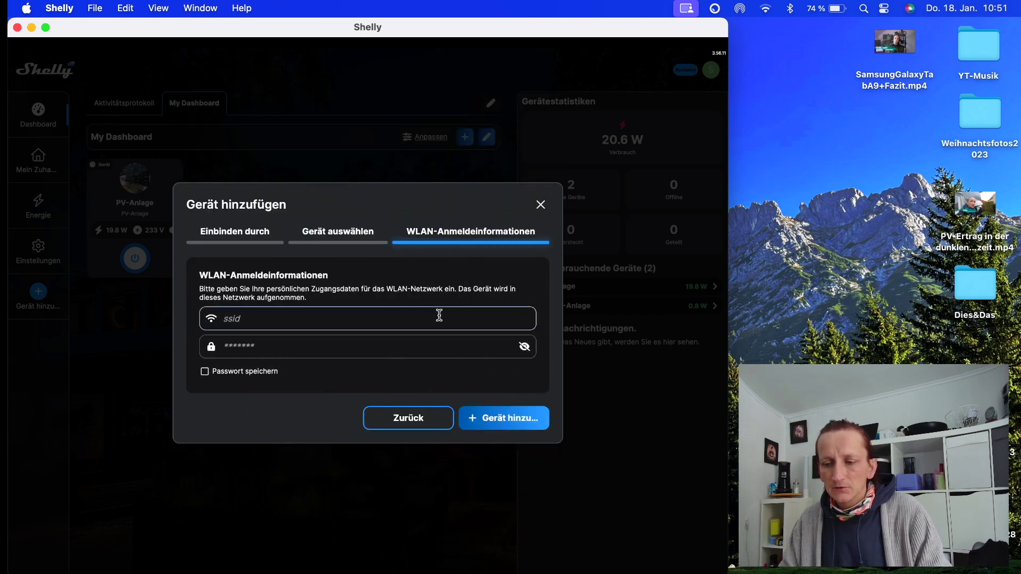
pyautogui.click(440, 316)
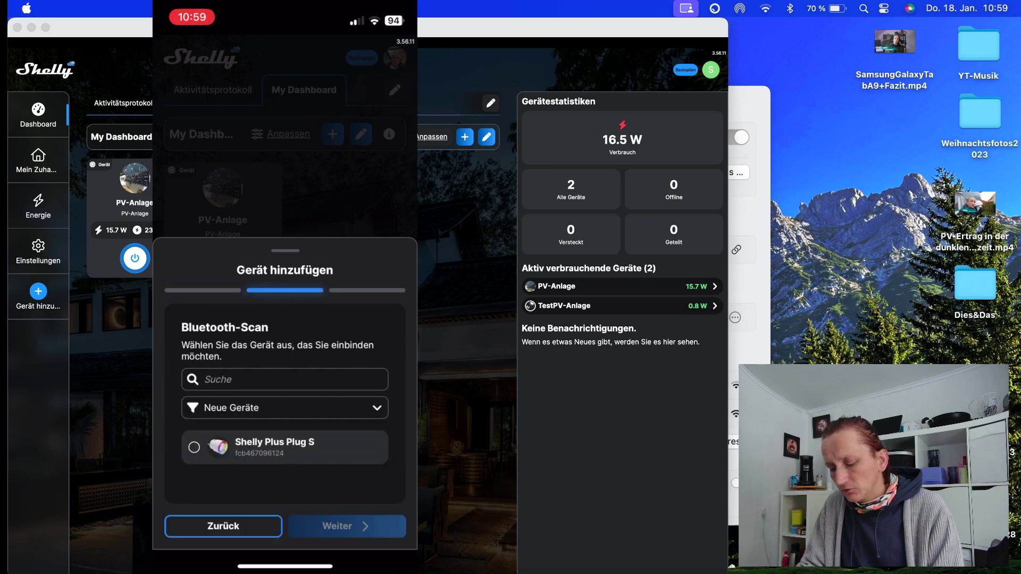
# Step: Add the Shelly Plus Plug S from the Bluetooth scan, with Bluetooth and the WLAN AP deactivated after inclusion
pyautogui.click(194, 447)
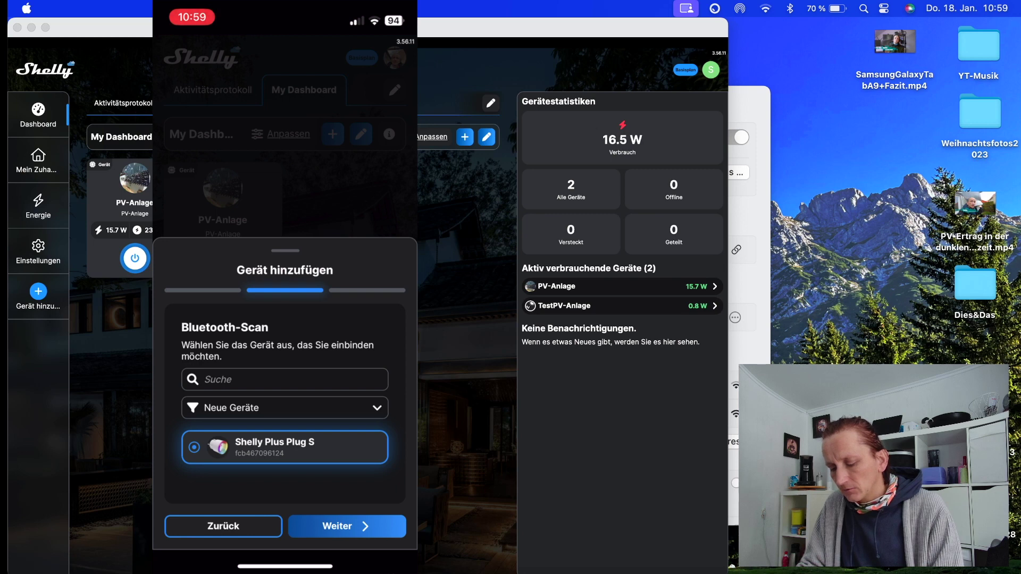
pyautogui.click(285, 408)
pyautogui.click(215, 430)
pyautogui.click(347, 526)
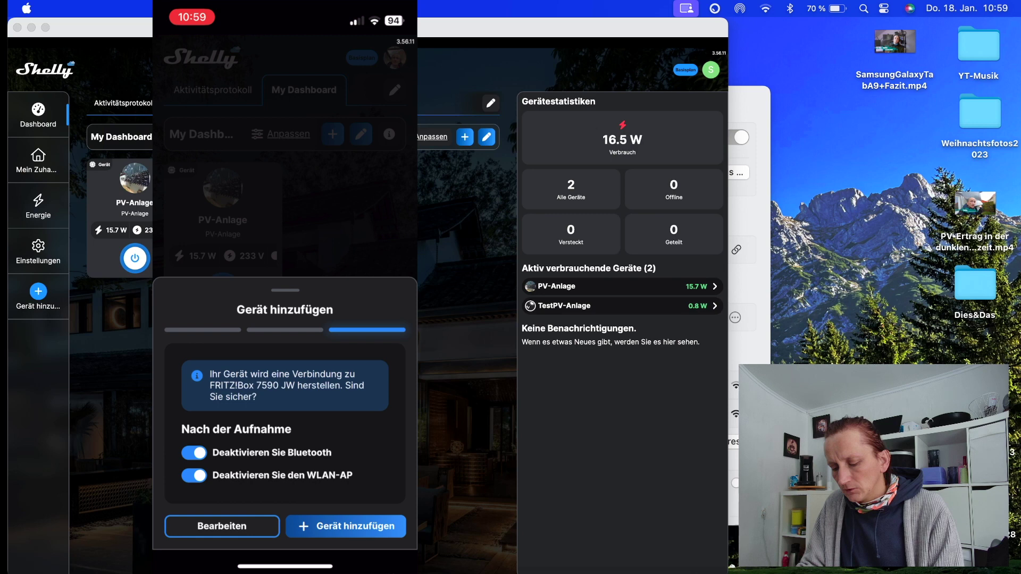
pyautogui.click(345, 526)
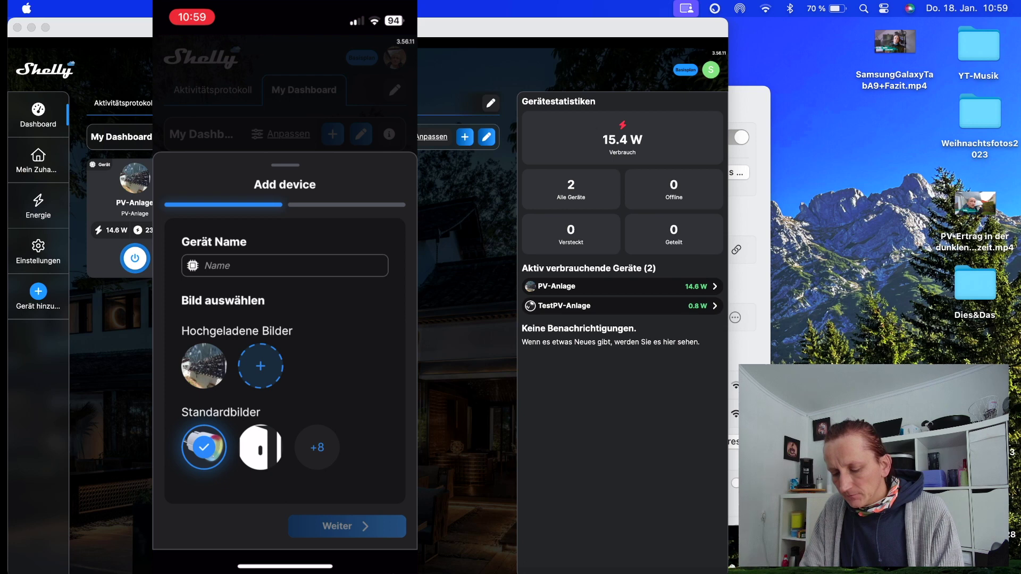
# Step: Name the new device TestSteckdose, keep its default picture and save it in the Testraum room
pyautogui.click(285, 265)
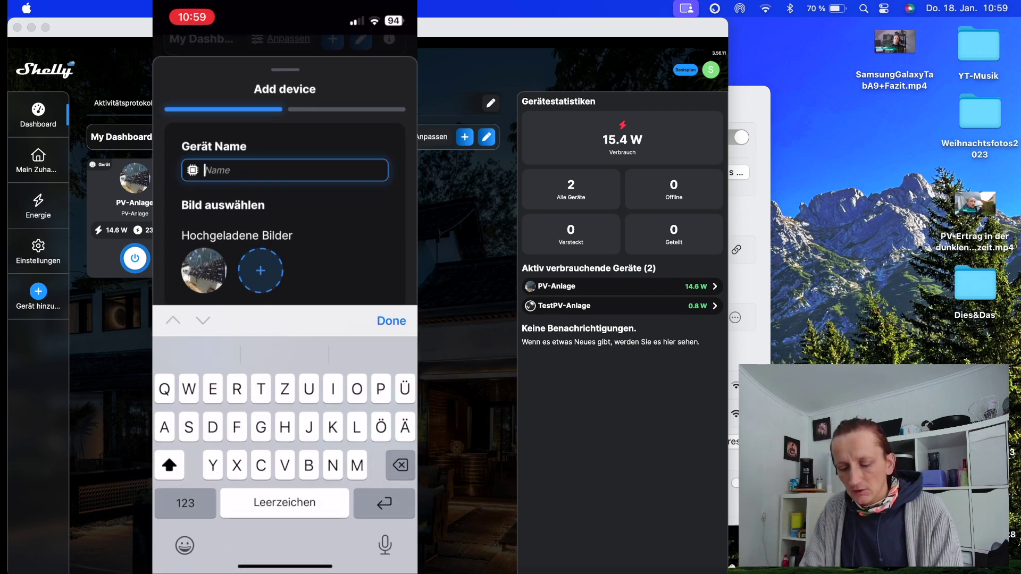
pyautogui.write('T')
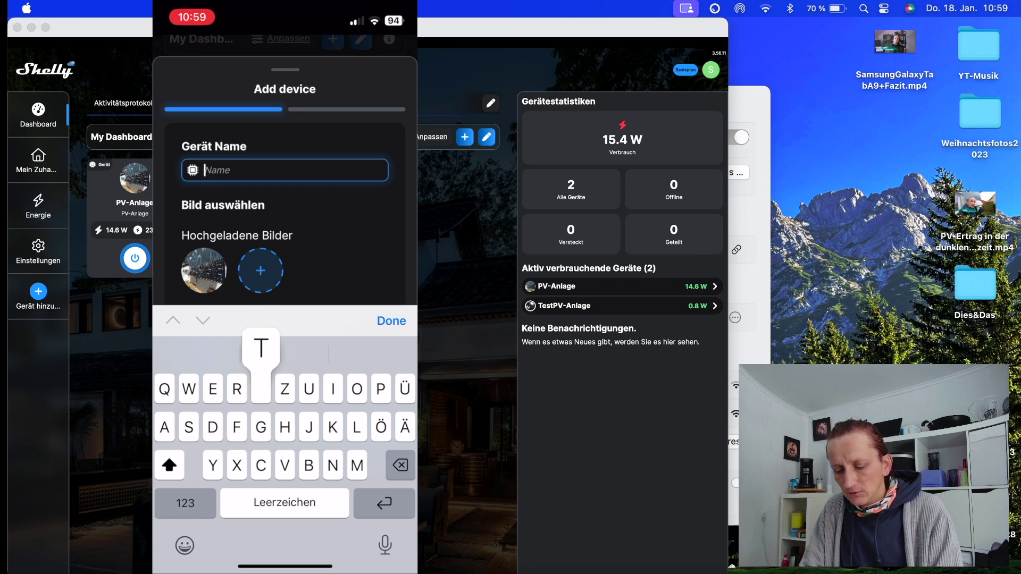
pyautogui.write('est')
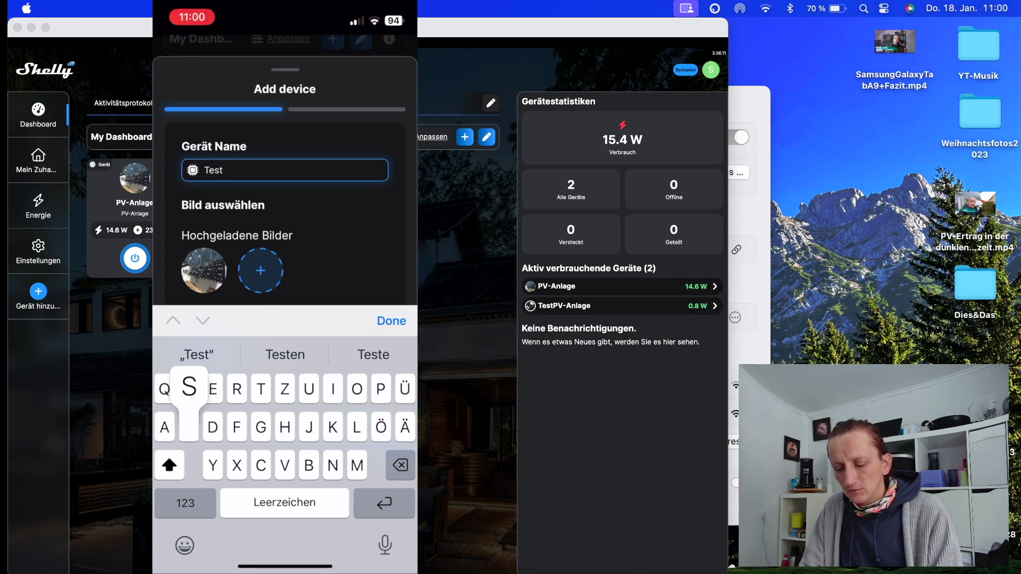
pyautogui.write('Steck')
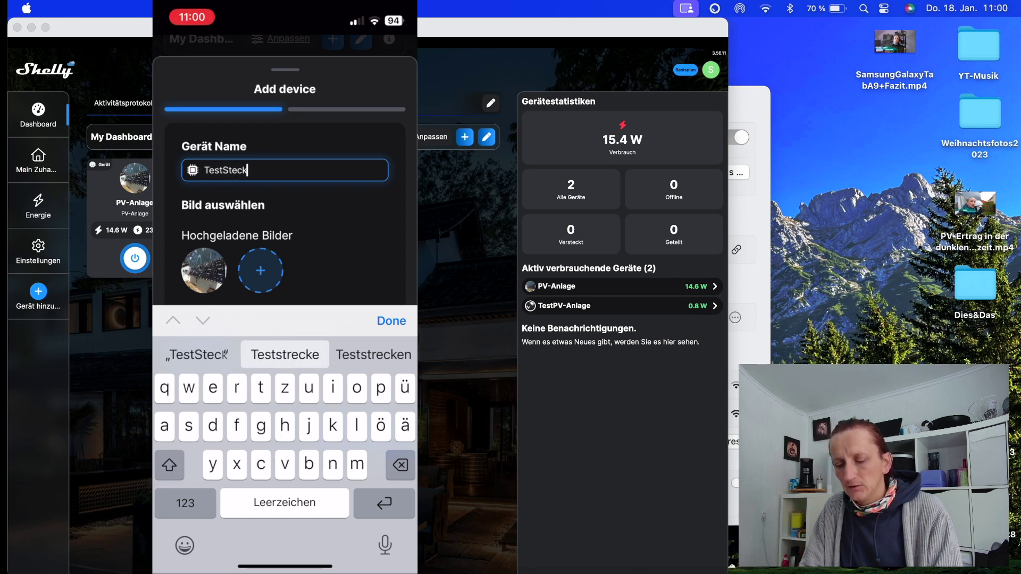
pyautogui.write('dose')
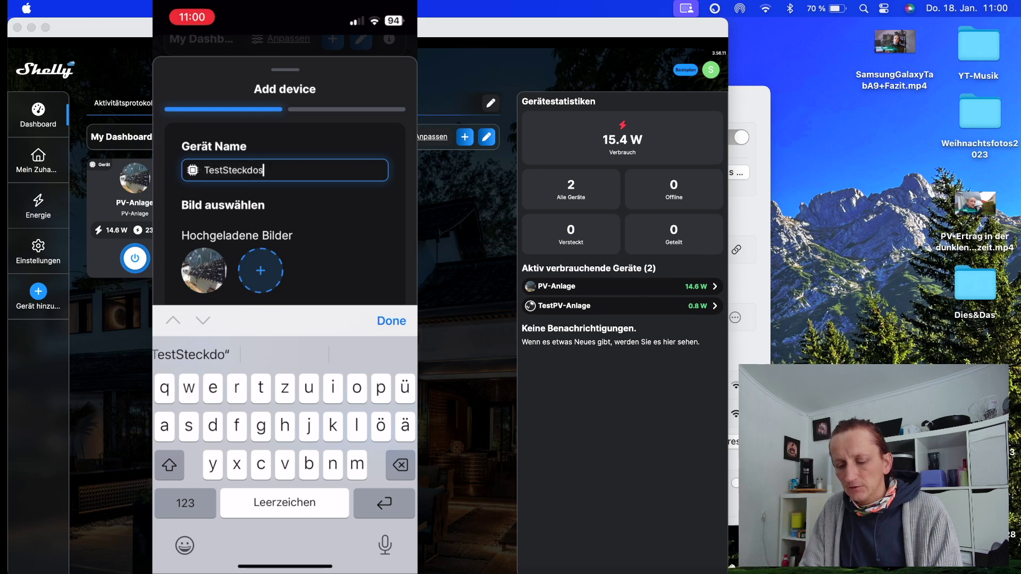
pyautogui.click(391, 321)
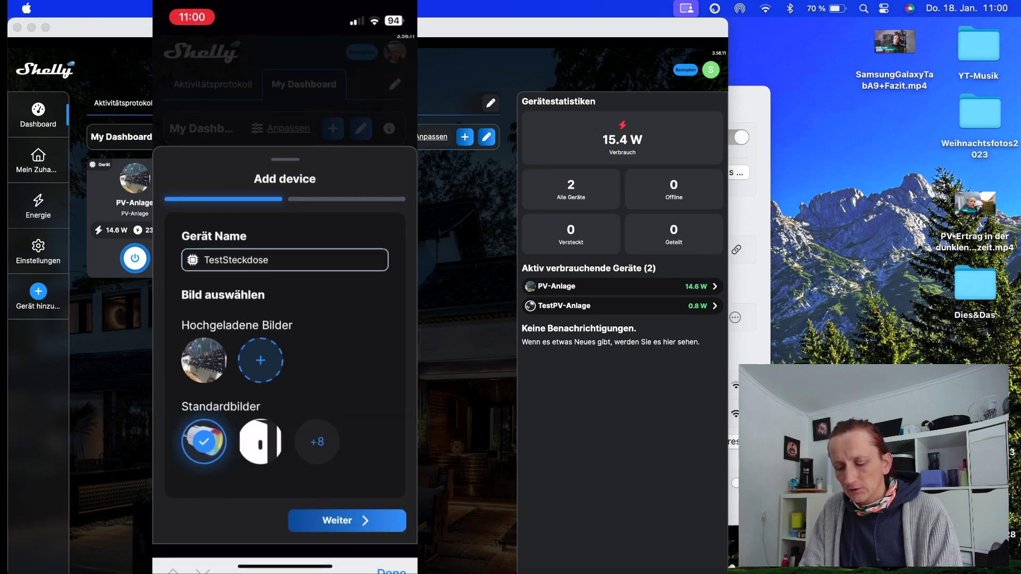
pyautogui.click(346, 525)
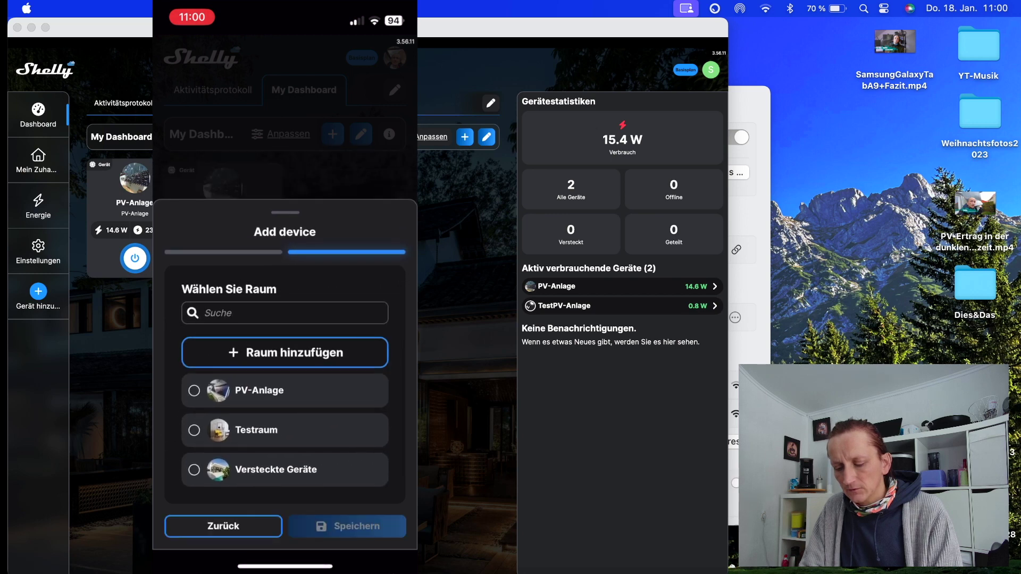
pyautogui.click(285, 430)
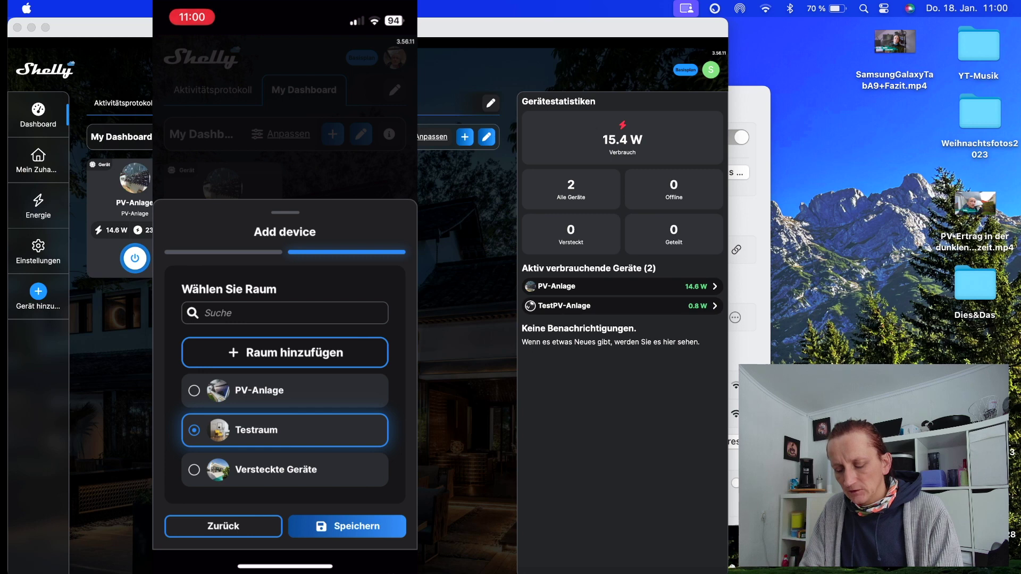
pyautogui.click(346, 526)
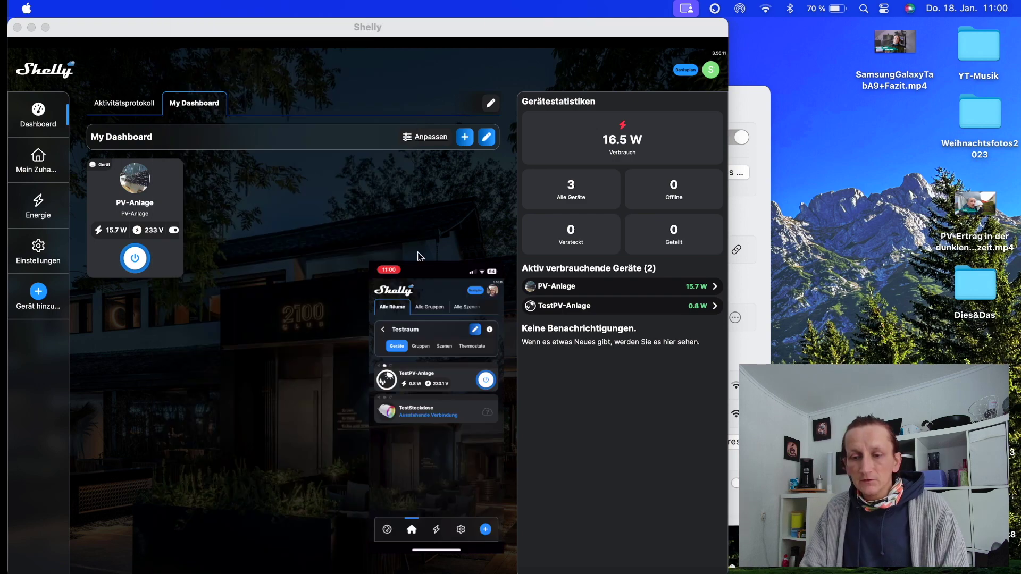
# Step: Open the Testraum room in the desktop app and toggle the TestSteckdose's power twice
pyautogui.click(111, 72)
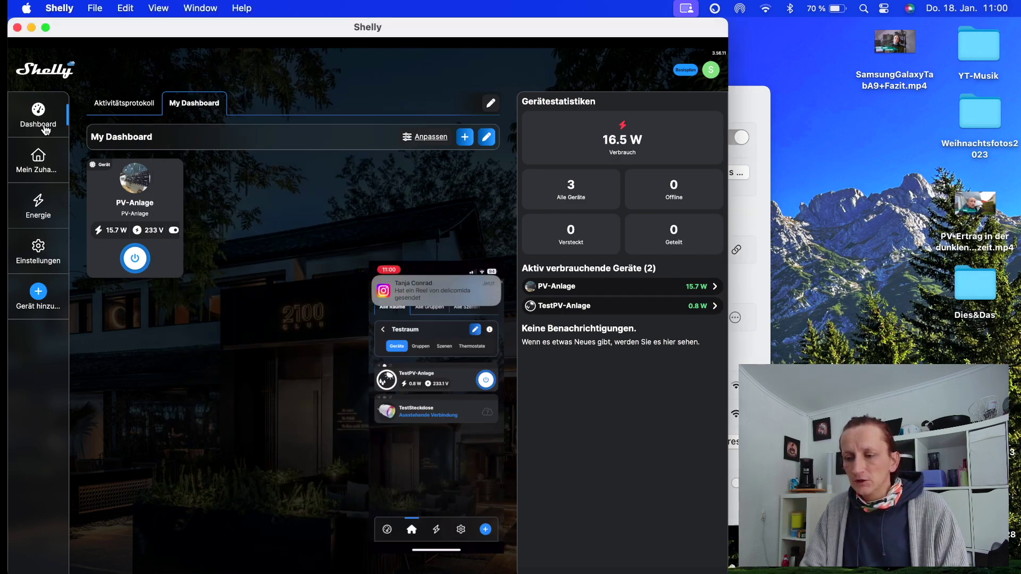
pyautogui.click(37, 159)
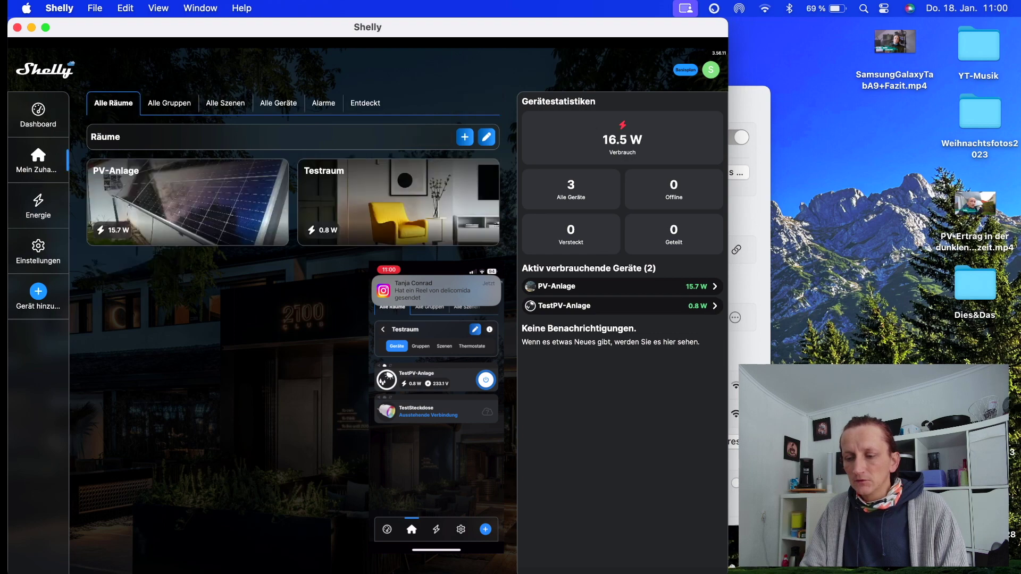
pyautogui.click(451, 233)
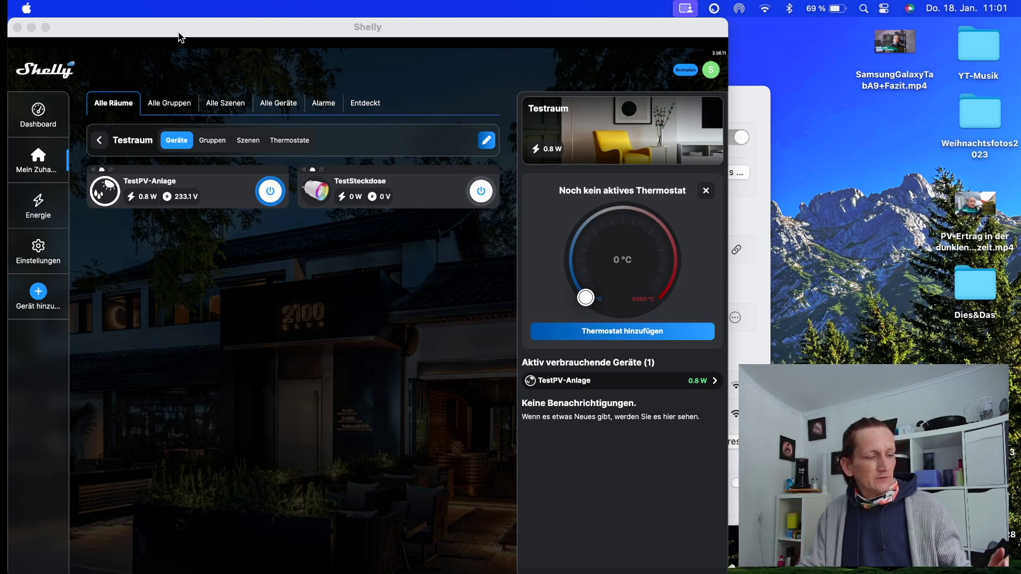
pyautogui.click(482, 197)
pyautogui.click(482, 192)
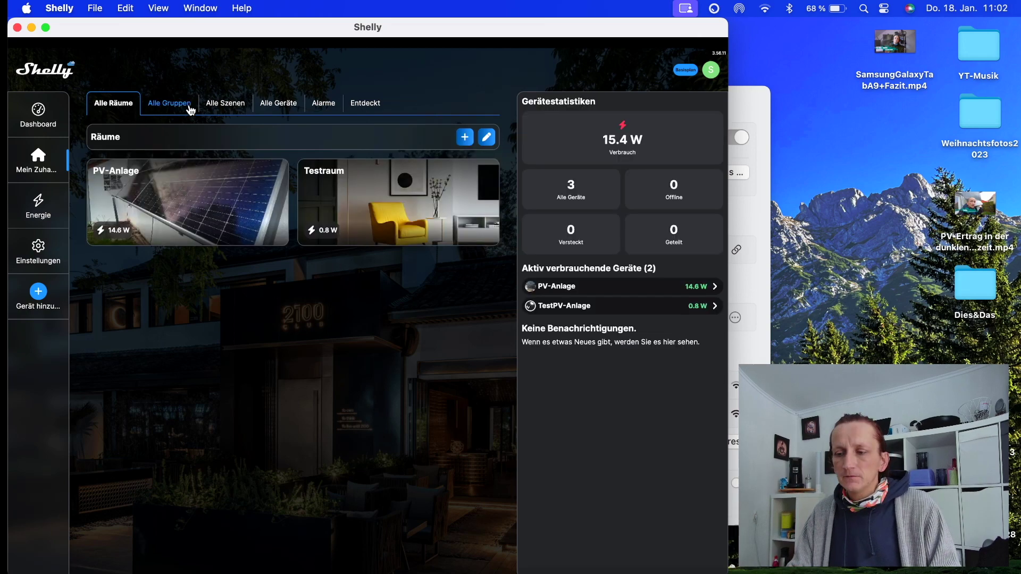
# Step: Start a new scene named "test" with the default picture and assign it to the Testraum room
pyautogui.click(220, 106)
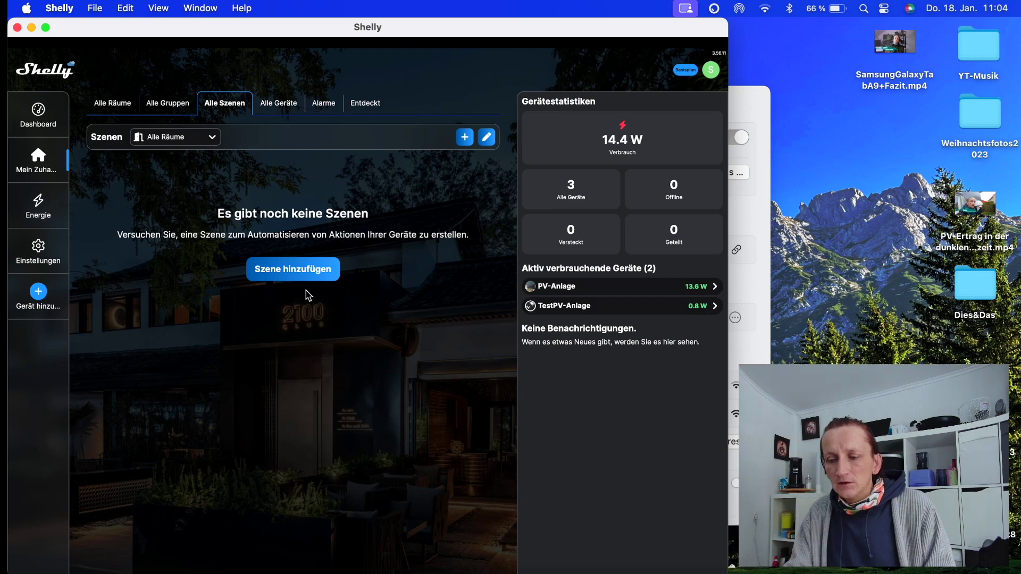
pyautogui.click(306, 277)
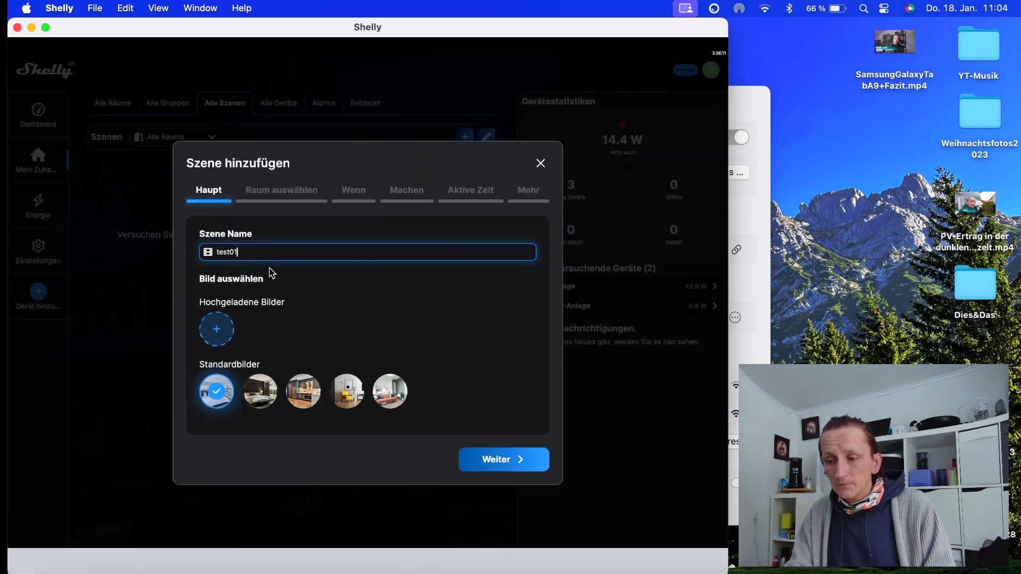
pyautogui.press('BackSpace')
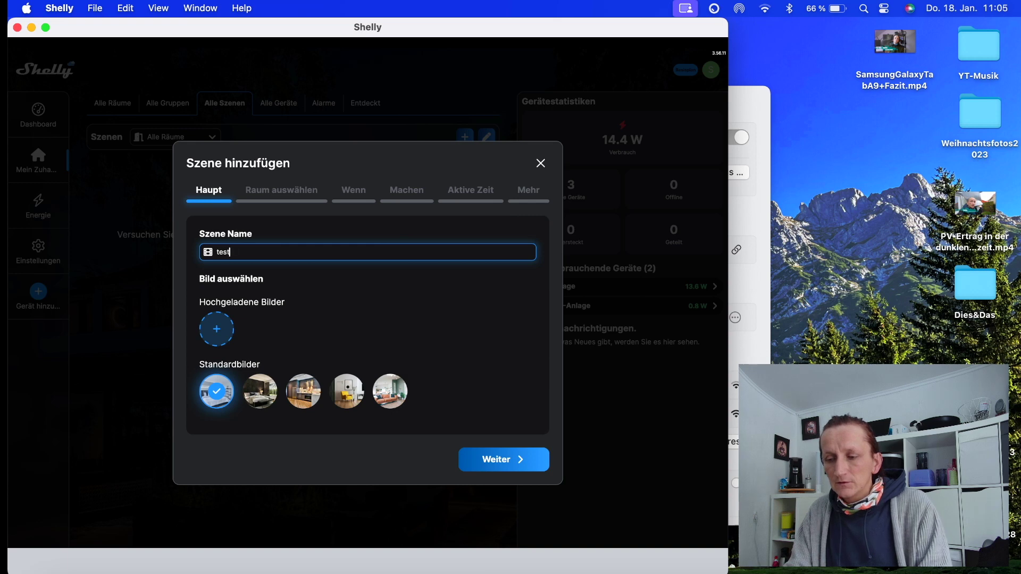
pyautogui.click(522, 461)
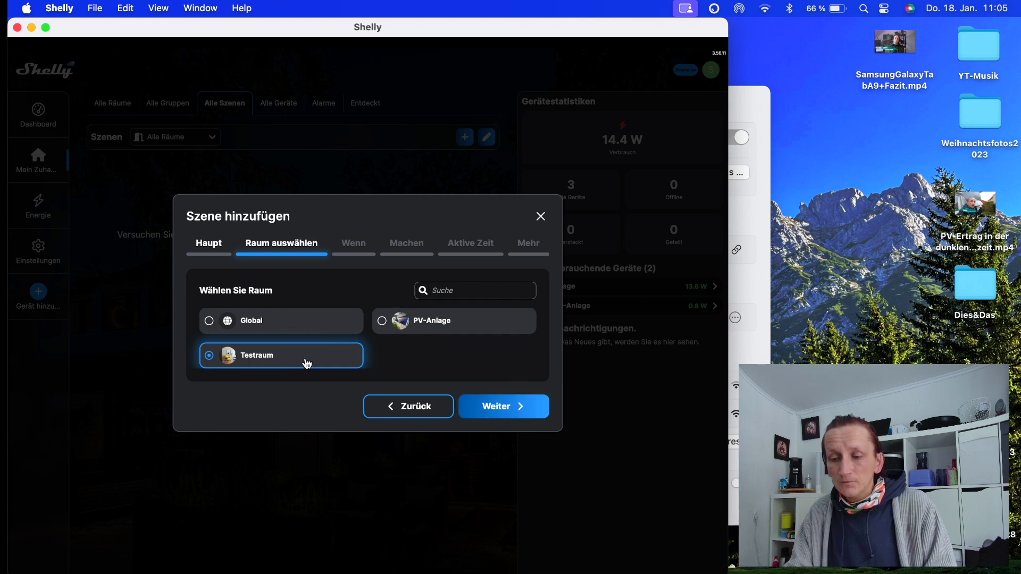
pyautogui.click(497, 410)
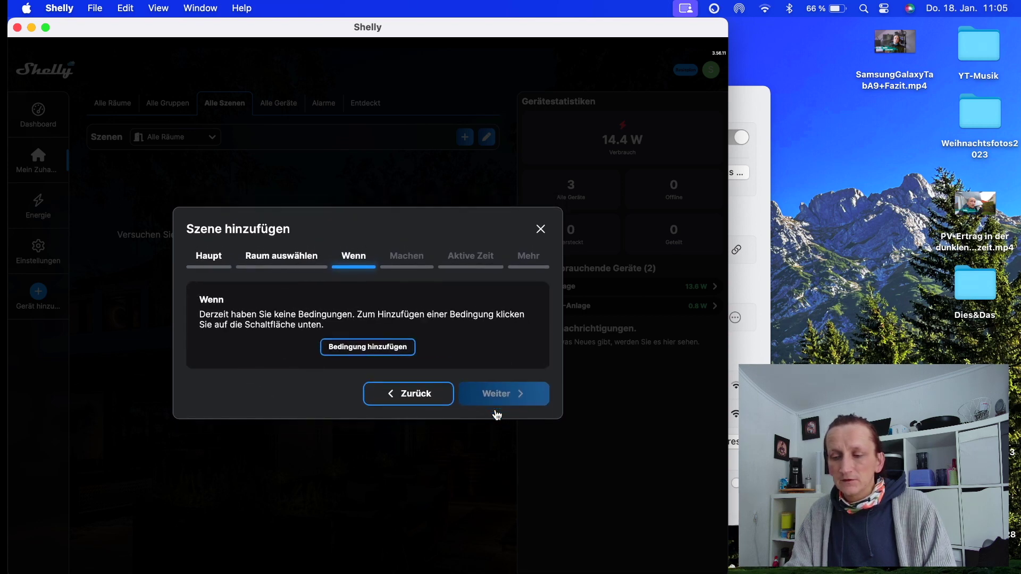
# Step: Start a device-based condition for the scene on the Testraum's TestPV-Anlage, using the Energieverbrauch property
pyautogui.click(363, 351)
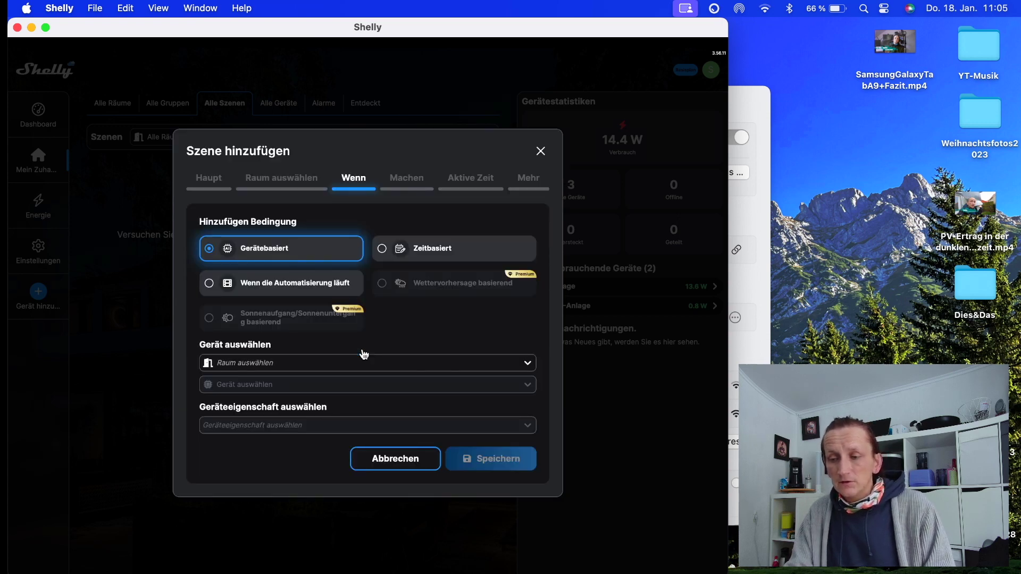
pyautogui.click(457, 371)
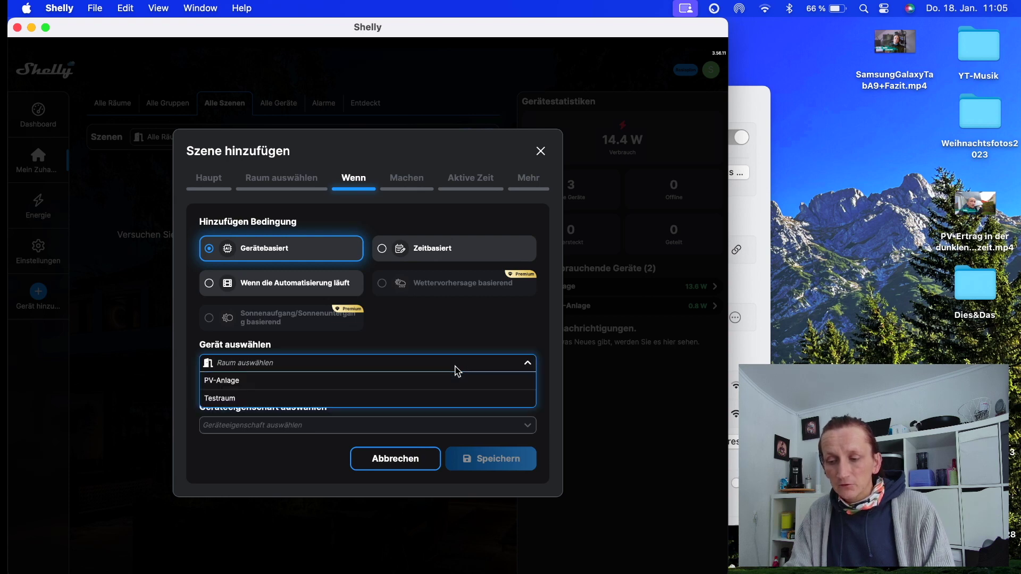
pyautogui.click(369, 398)
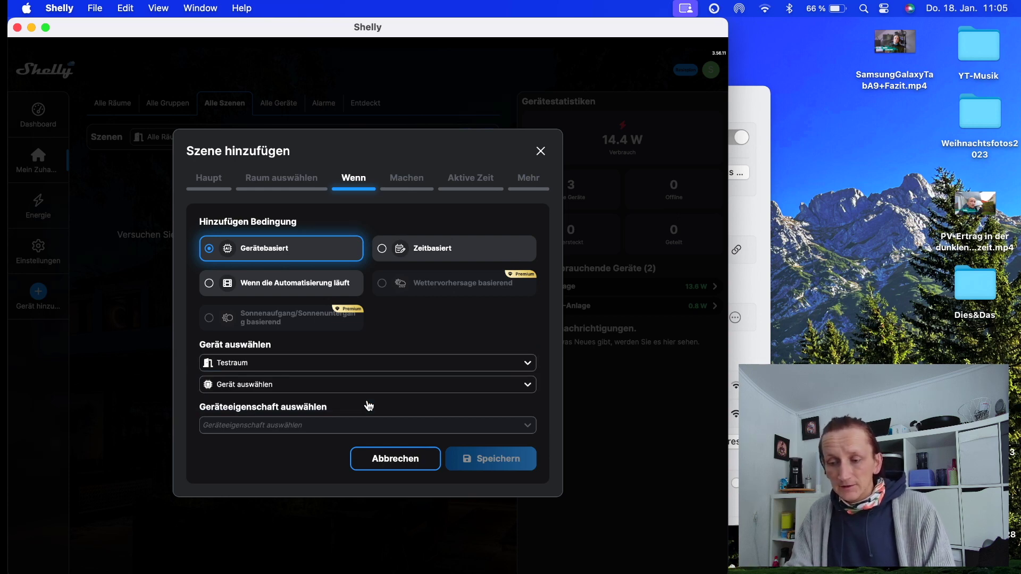
pyautogui.click(392, 394)
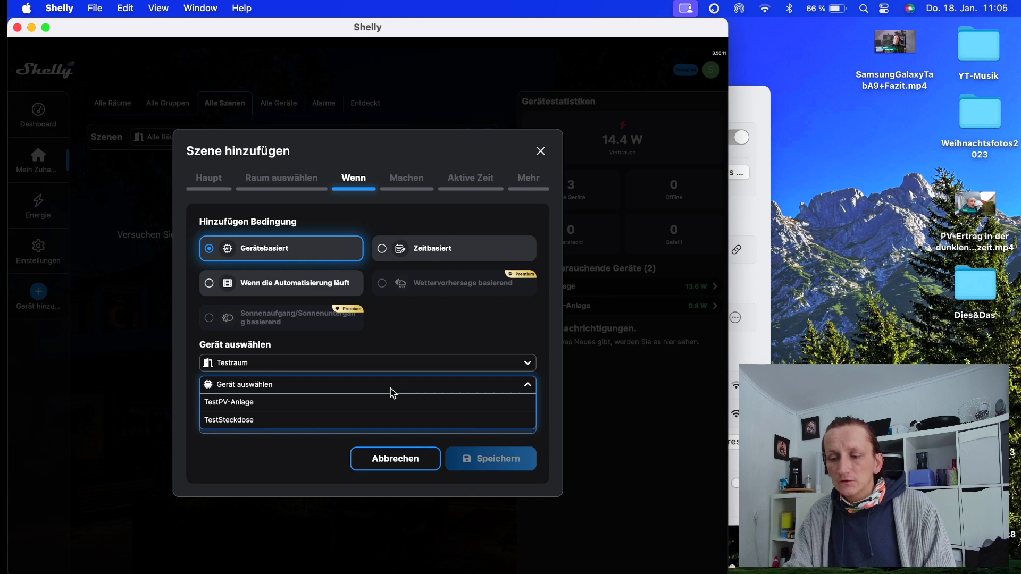
pyautogui.click(296, 409)
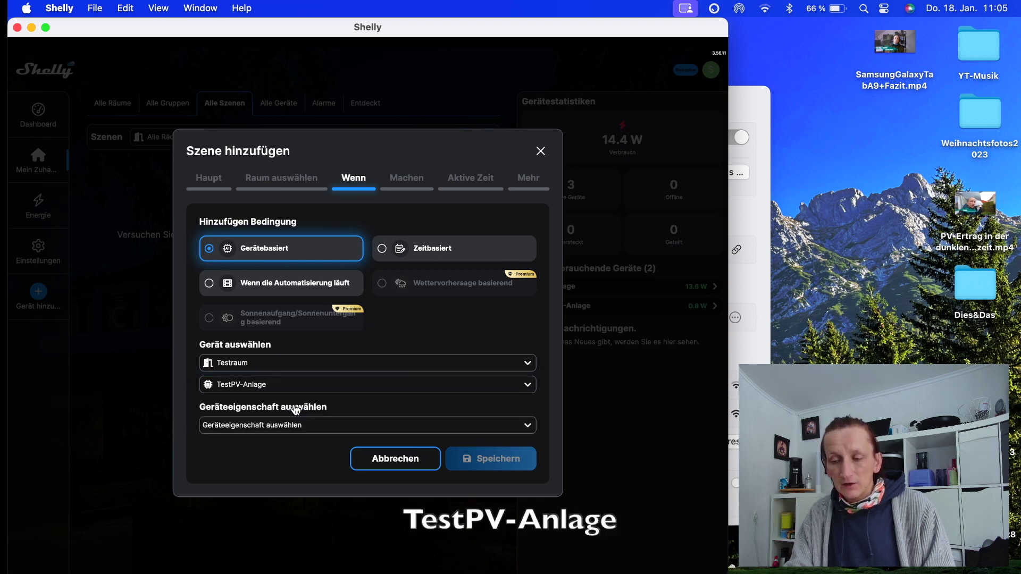
pyautogui.click(371, 427)
pyautogui.click(322, 461)
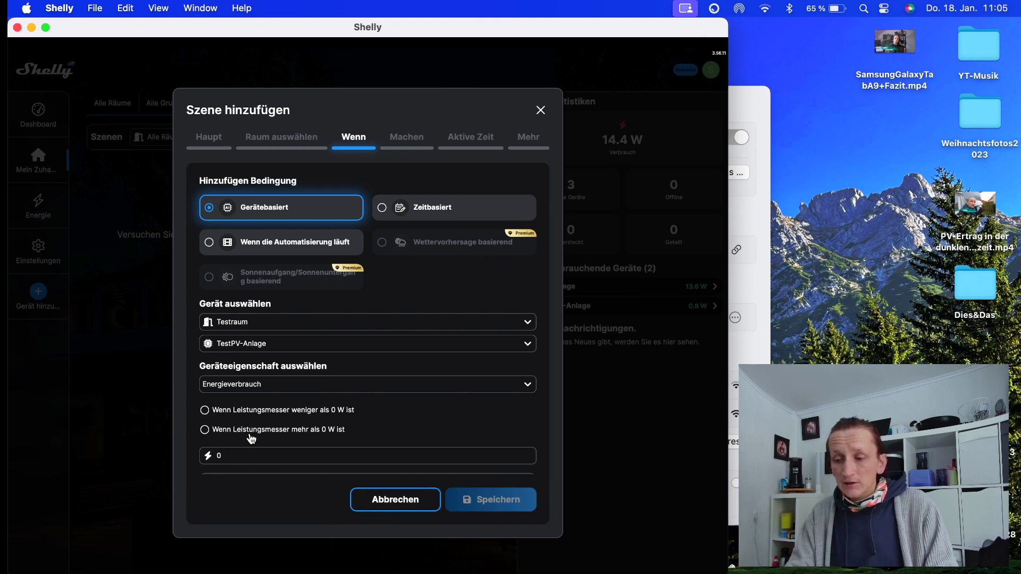
# Step: Set the condition to power above 5 W, leave it watched as a trigger, save it and dismiss the error notice
pyautogui.click(242, 456)
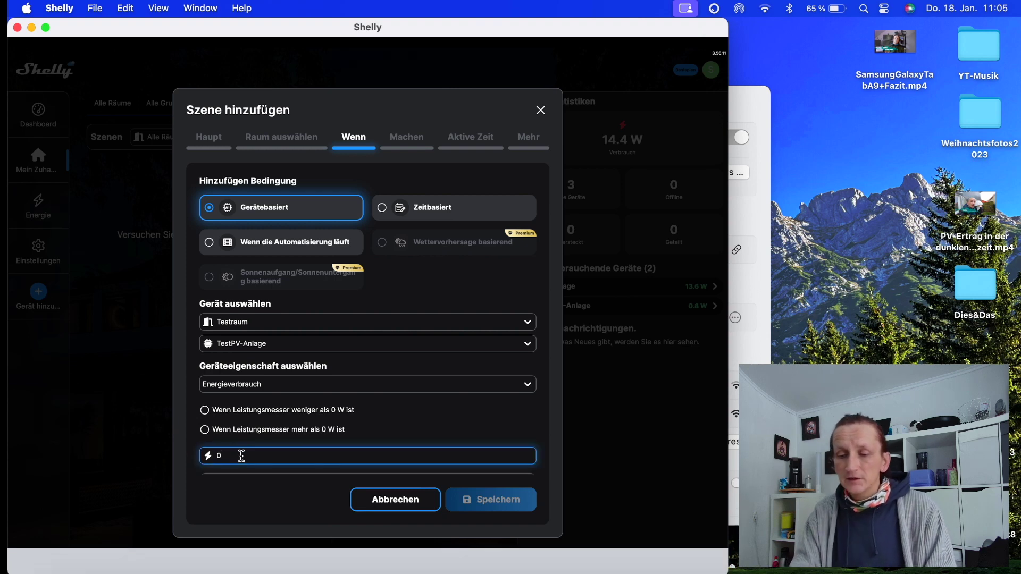
pyautogui.press('BackSpace')
pyautogui.write('5')
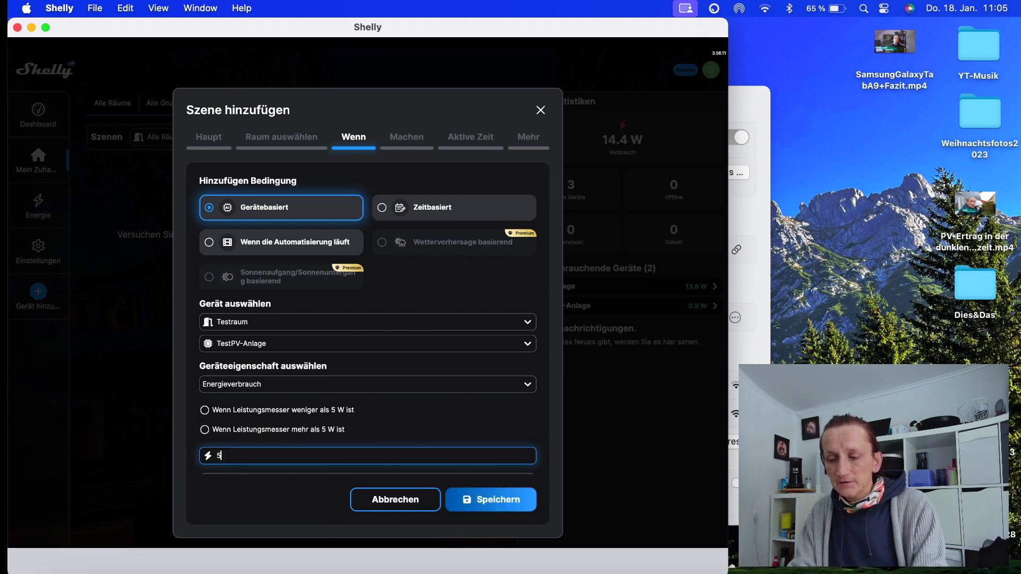
pyautogui.click(505, 507)
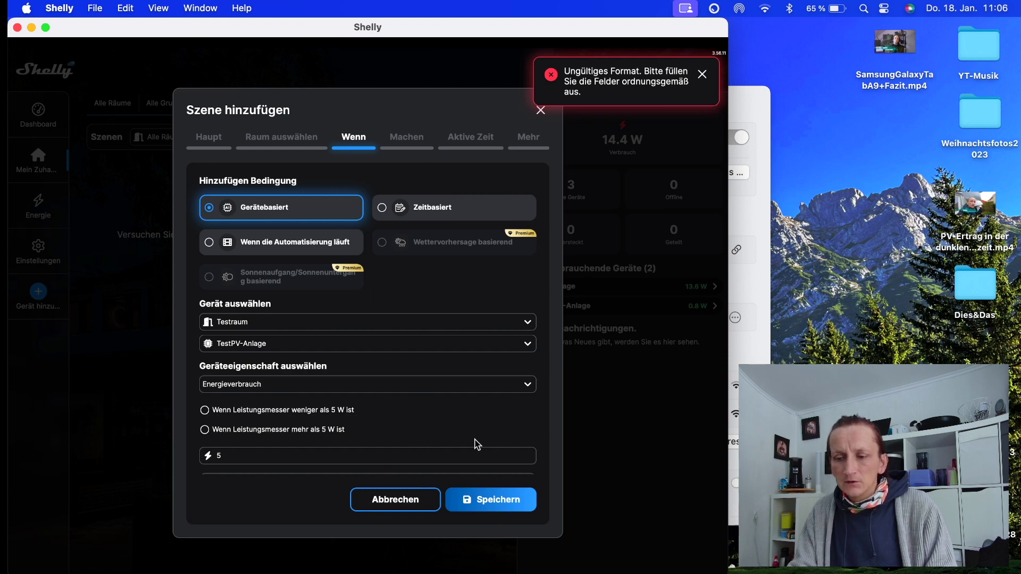
pyautogui.click(206, 435)
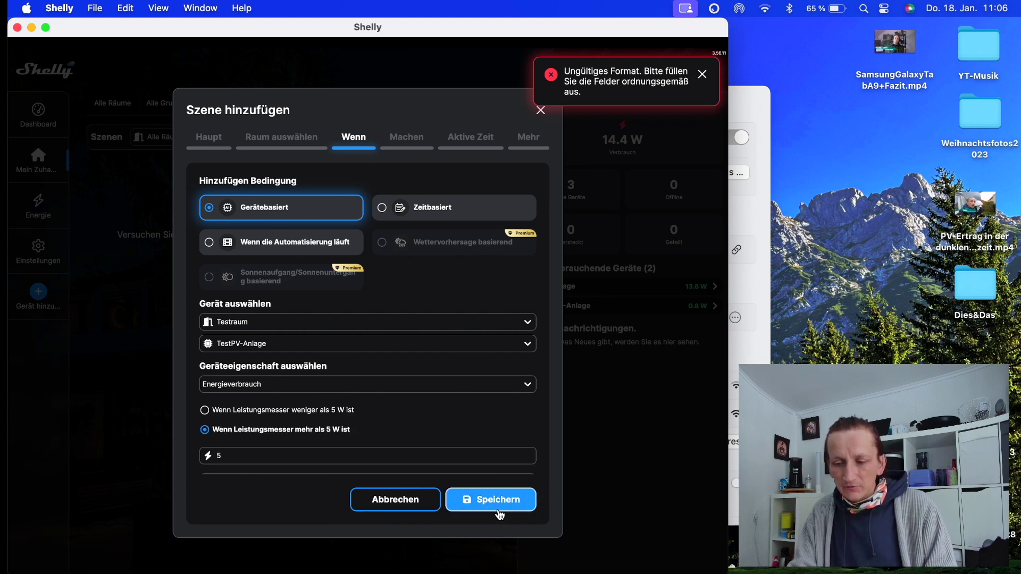
pyautogui.scroll(-1, 500, 446)
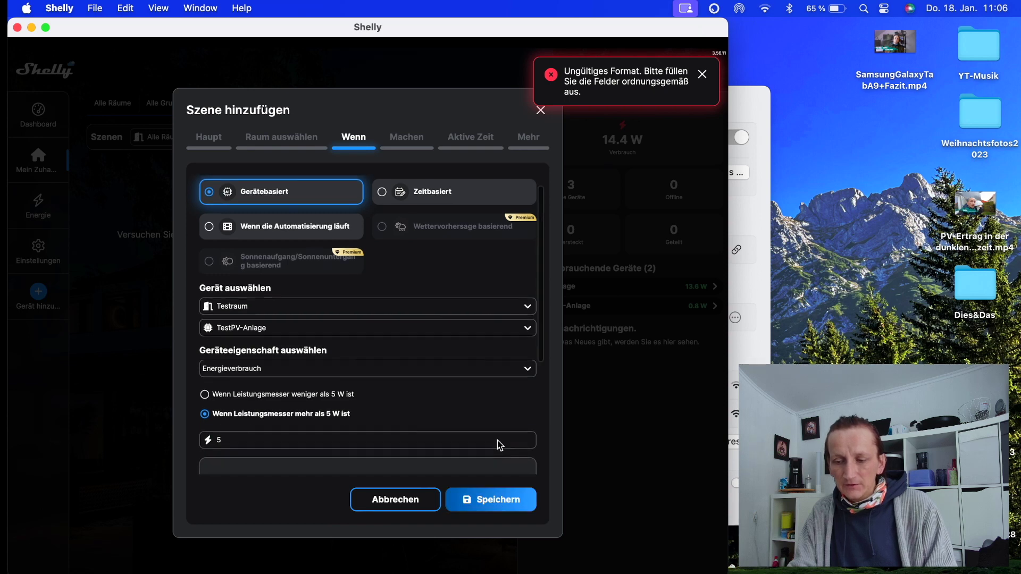
pyautogui.scroll(-3, 496, 430)
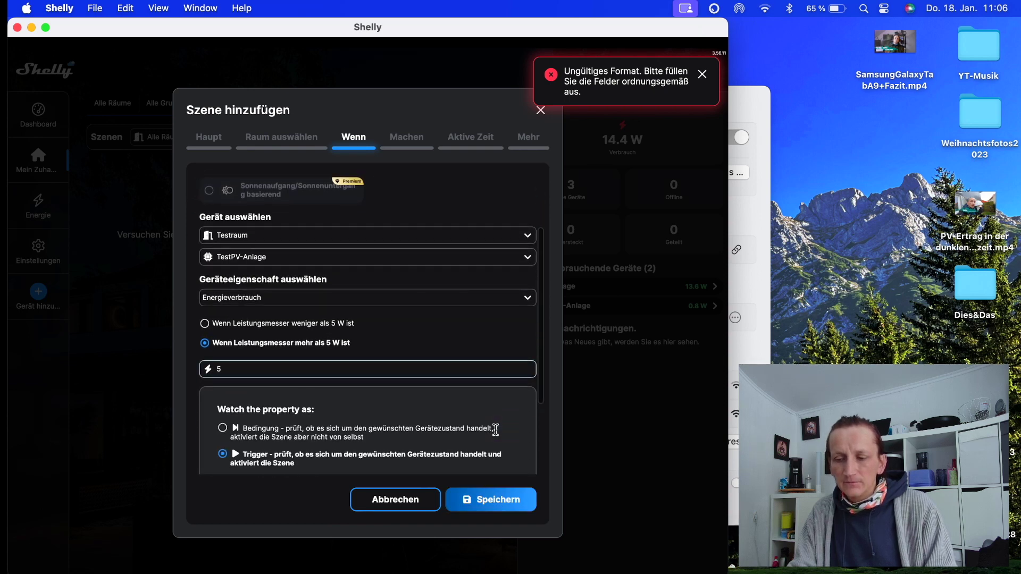
pyautogui.scroll(-2, 457, 441)
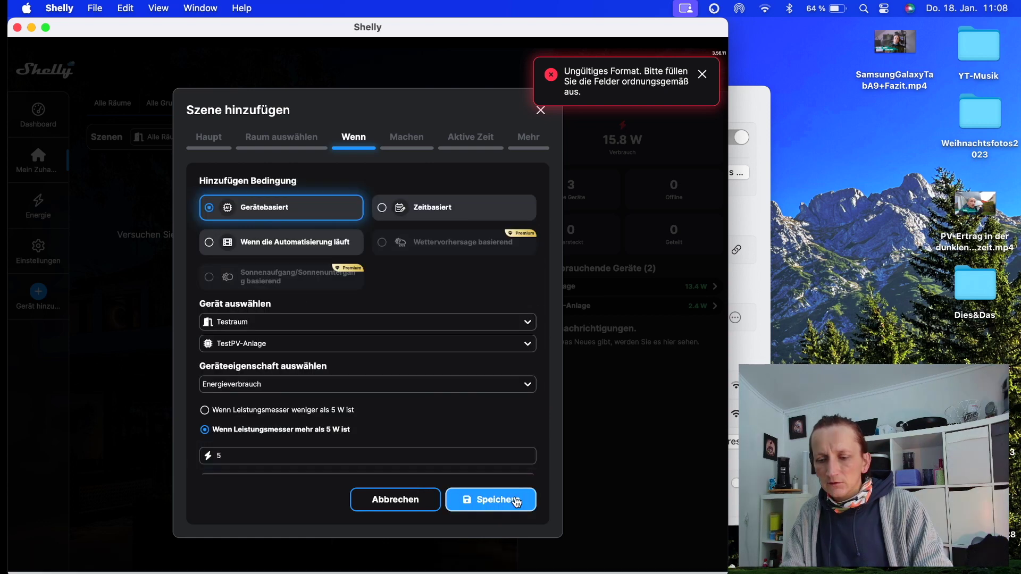
pyautogui.click(513, 499)
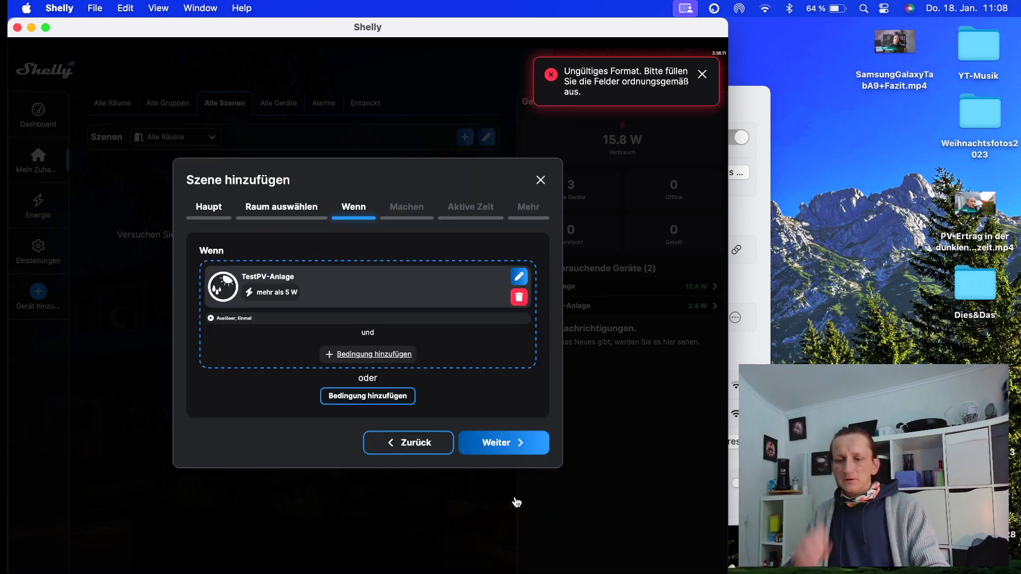
pyautogui.click(703, 76)
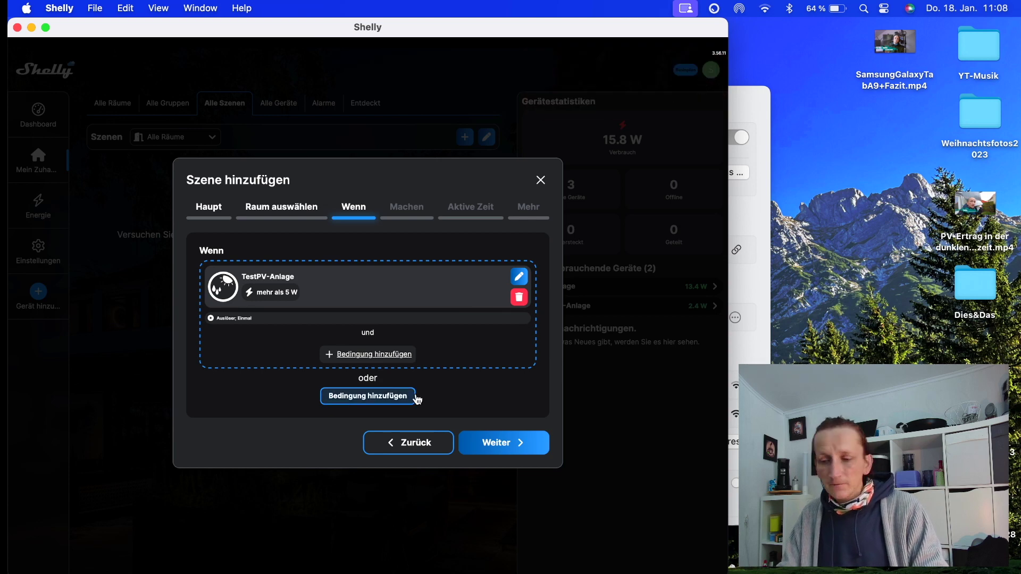
# Step: Add and save a device action that switches on the TestSteckdose in the Testraum, with the timer left at 0 seconds
pyautogui.click(521, 445)
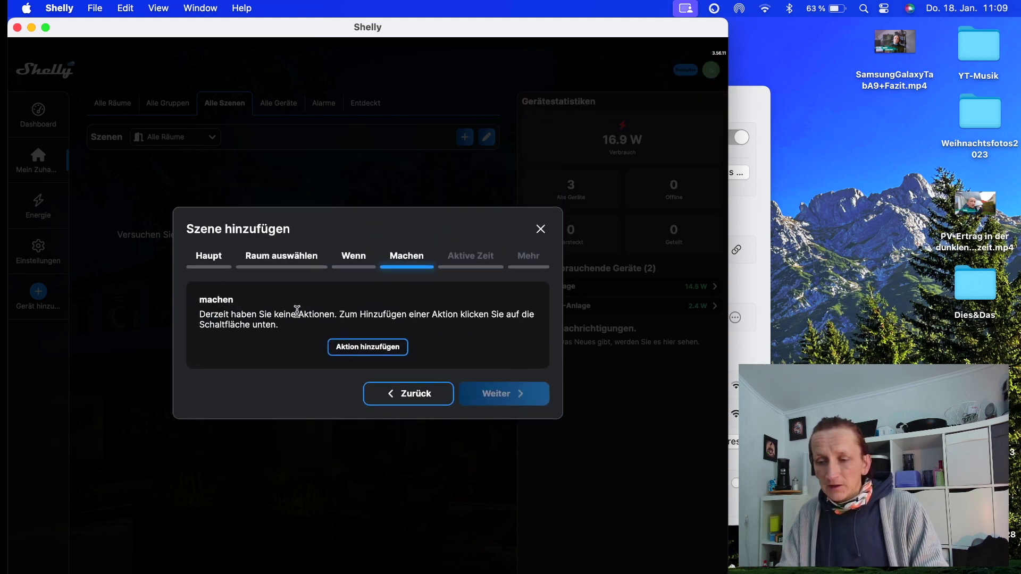
pyautogui.click(352, 348)
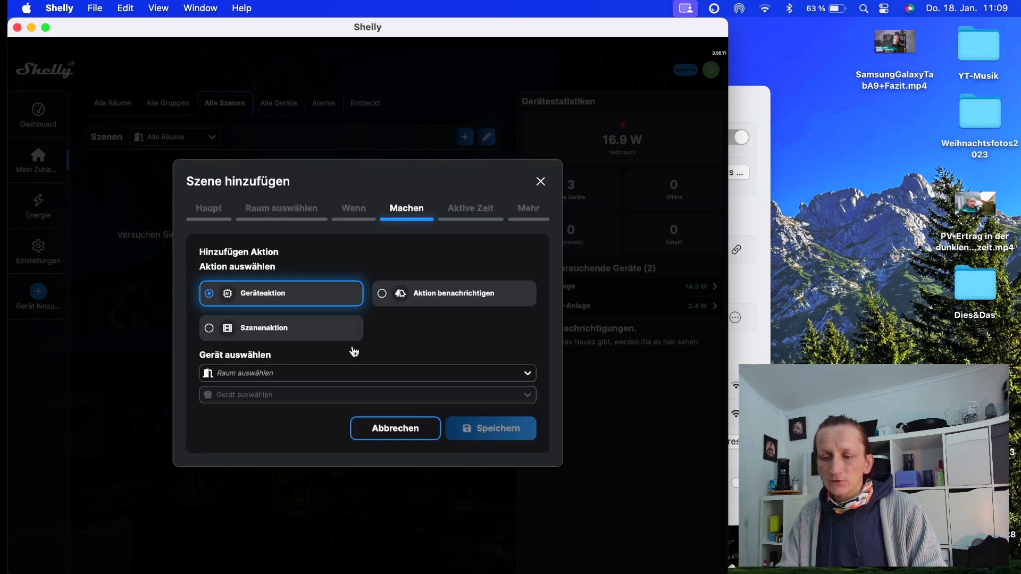
pyautogui.click(311, 374)
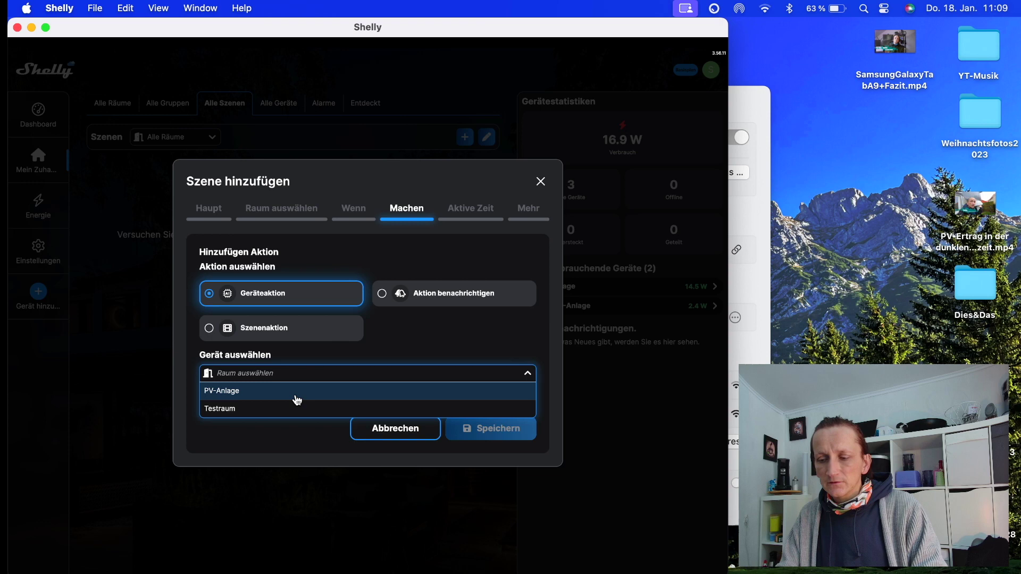
pyautogui.click(287, 412)
pyautogui.click(296, 403)
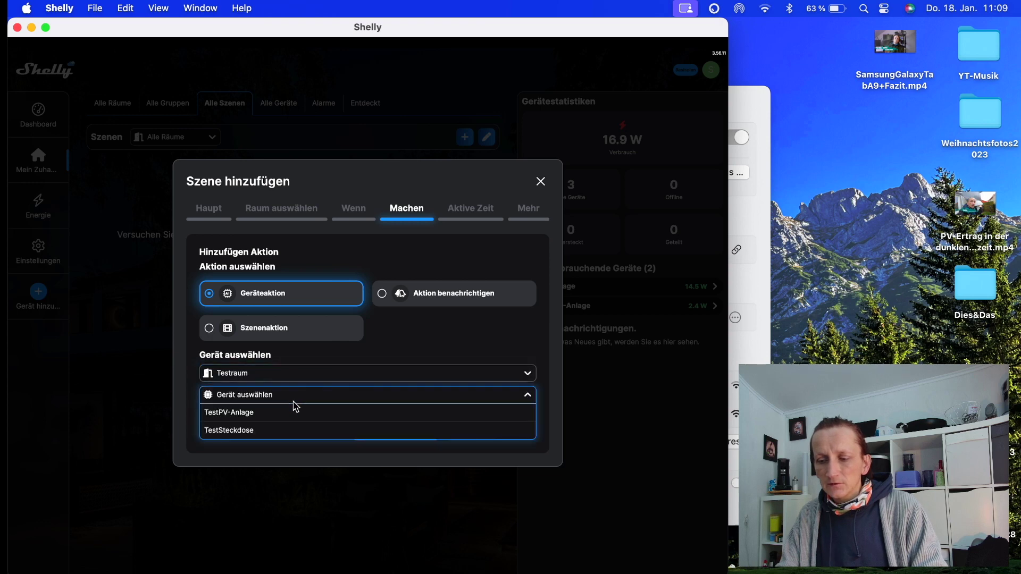
pyautogui.click(284, 430)
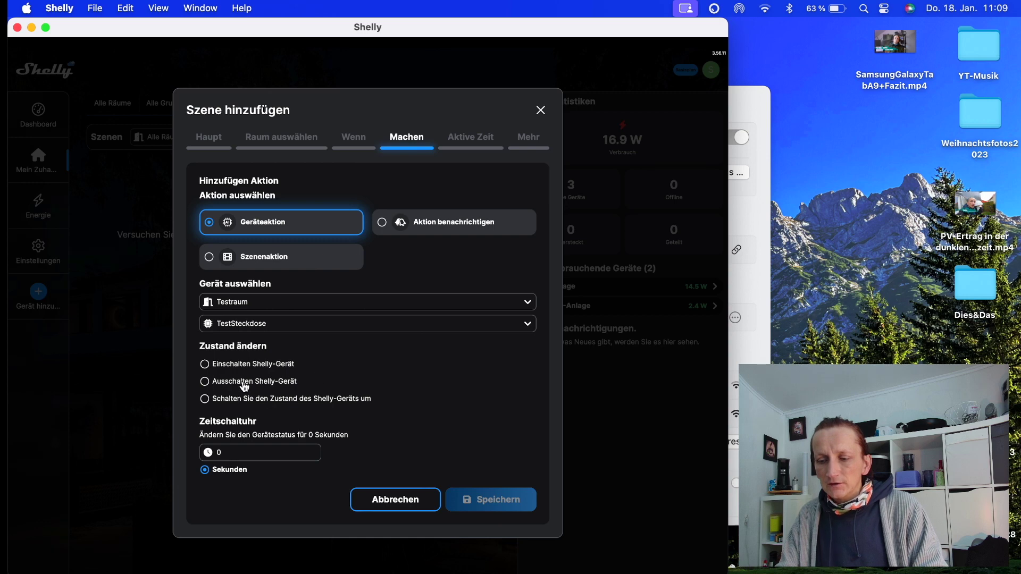
pyautogui.click(205, 367)
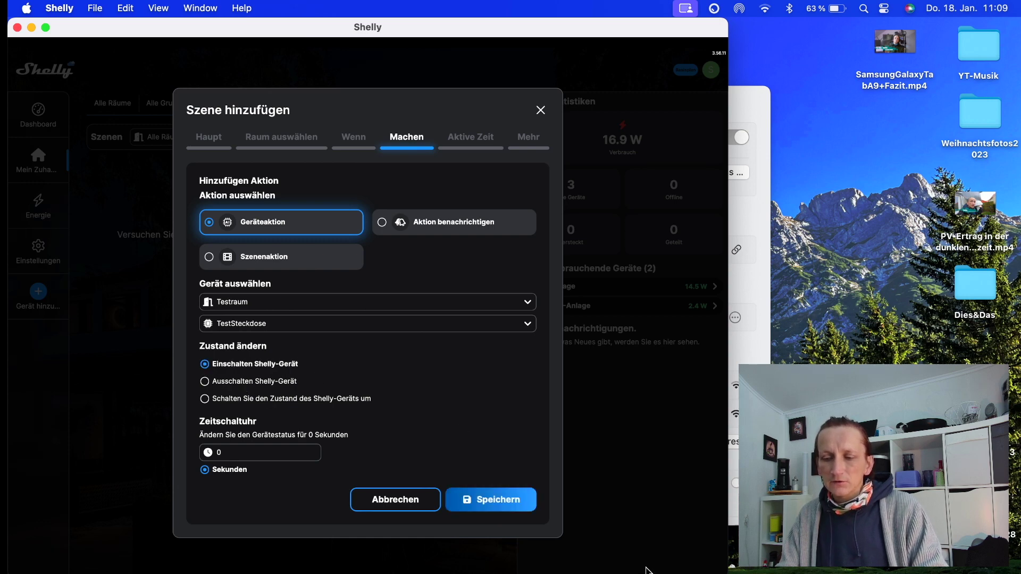
pyautogui.click(522, 509)
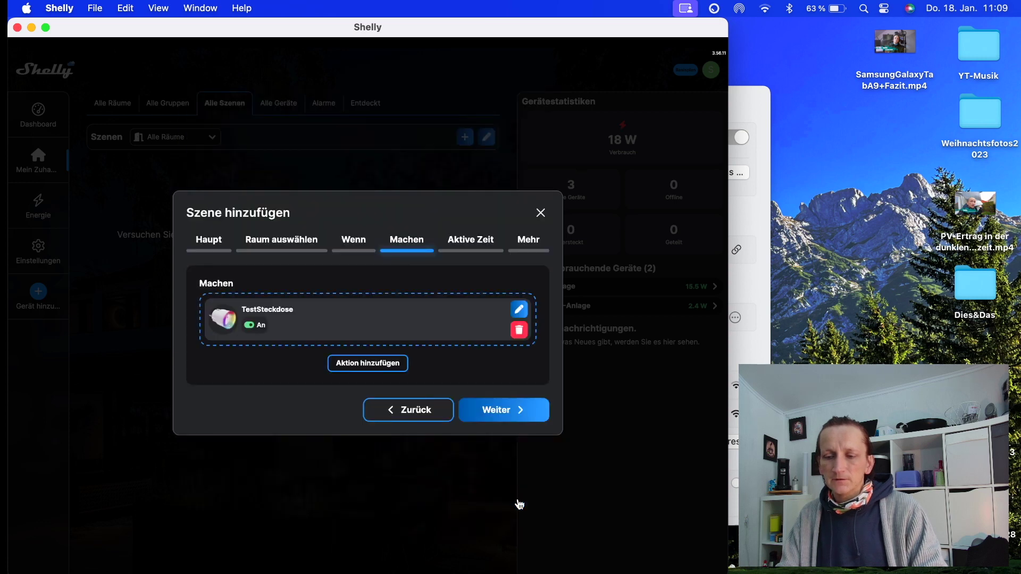
# Step: Keep the daily active time of 00:00 to 23:59 and save the scene with activation and run-on-save enabled
pyautogui.click(514, 420)
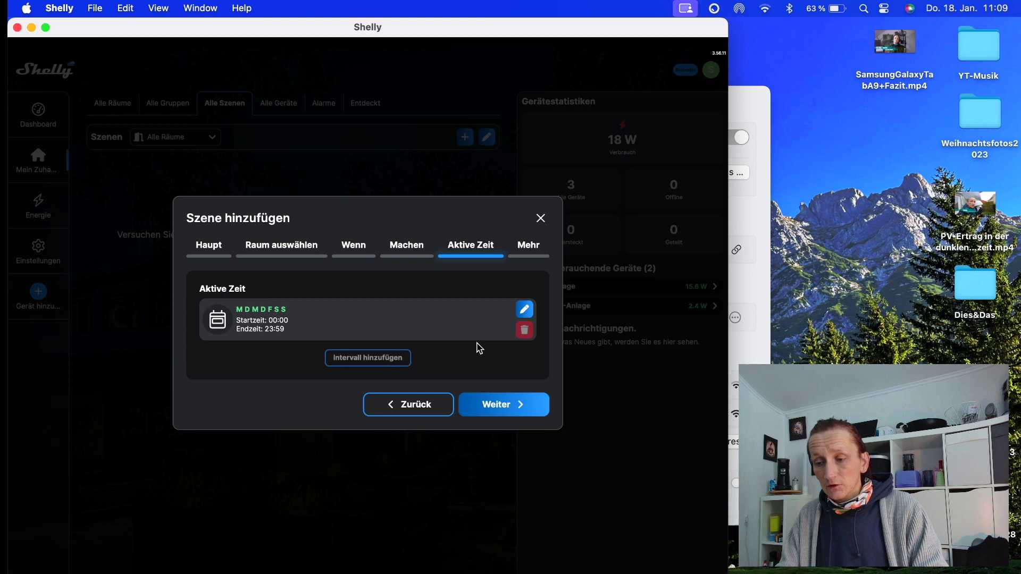
pyautogui.click(524, 412)
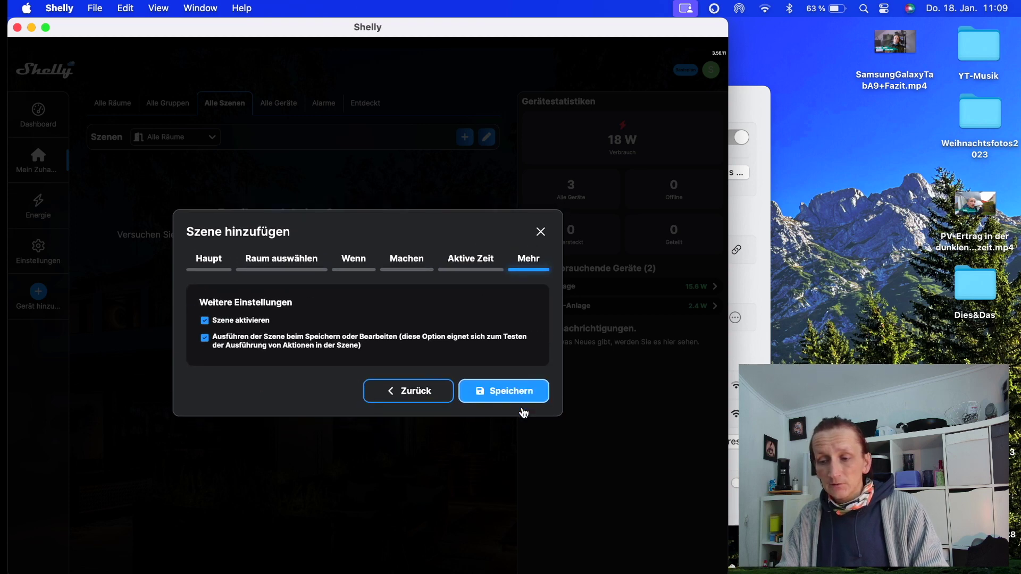
pyautogui.click(524, 397)
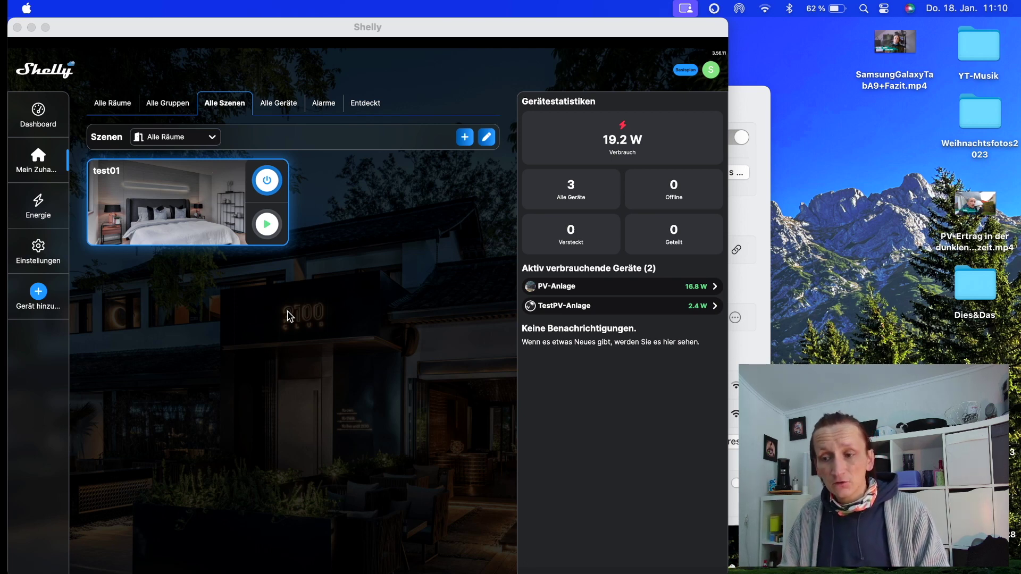
# Step: Start a second scene named "test02" with the default picture and assign it to the Testraum room
pyautogui.click(468, 144)
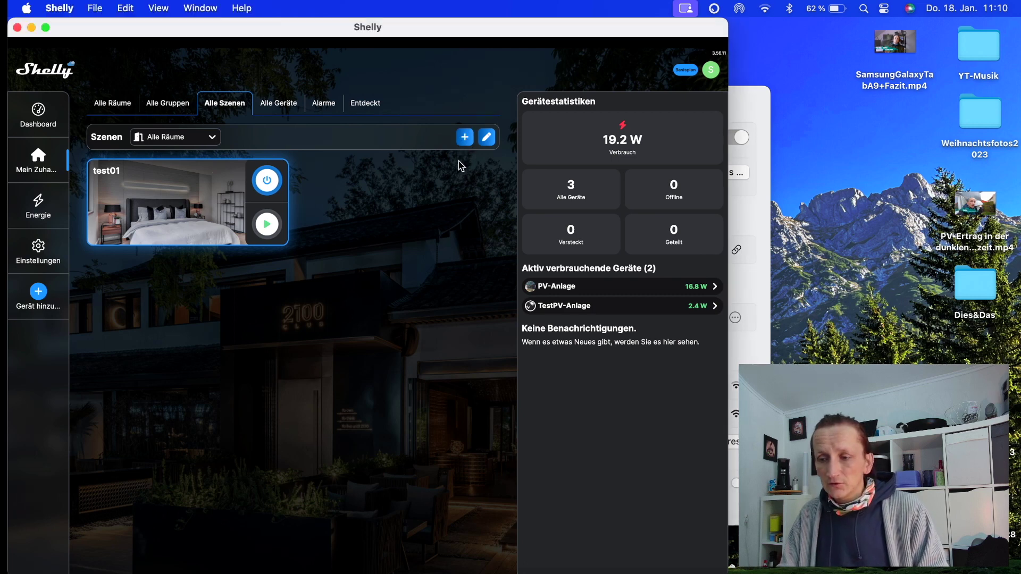
pyautogui.click(465, 141)
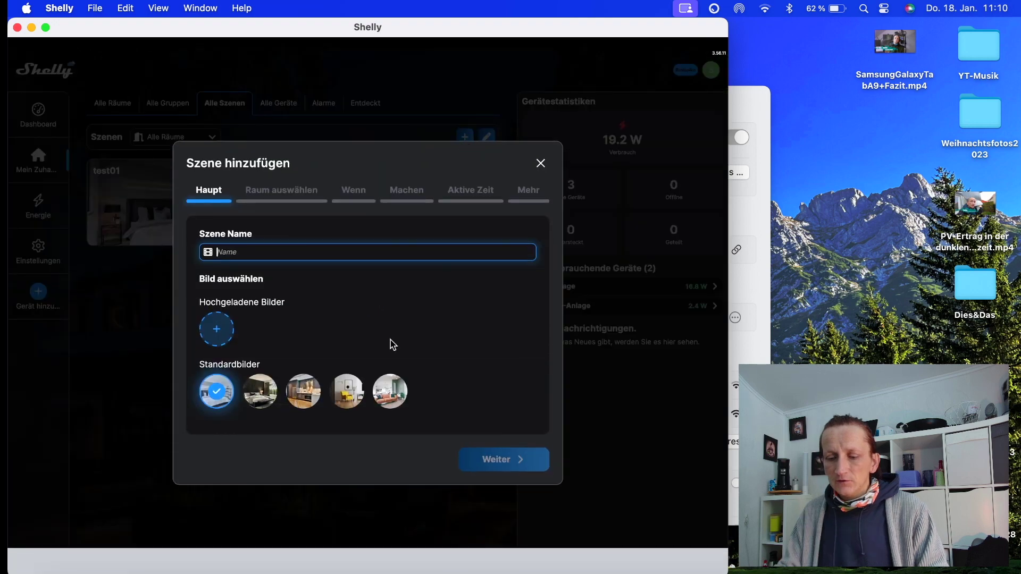
pyautogui.write('test02')
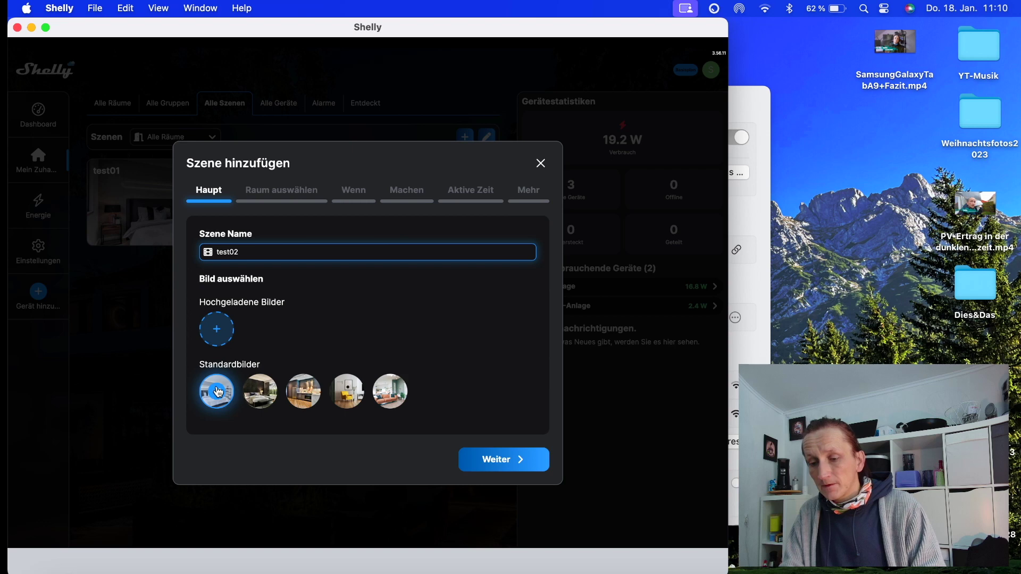
pyautogui.click(489, 470)
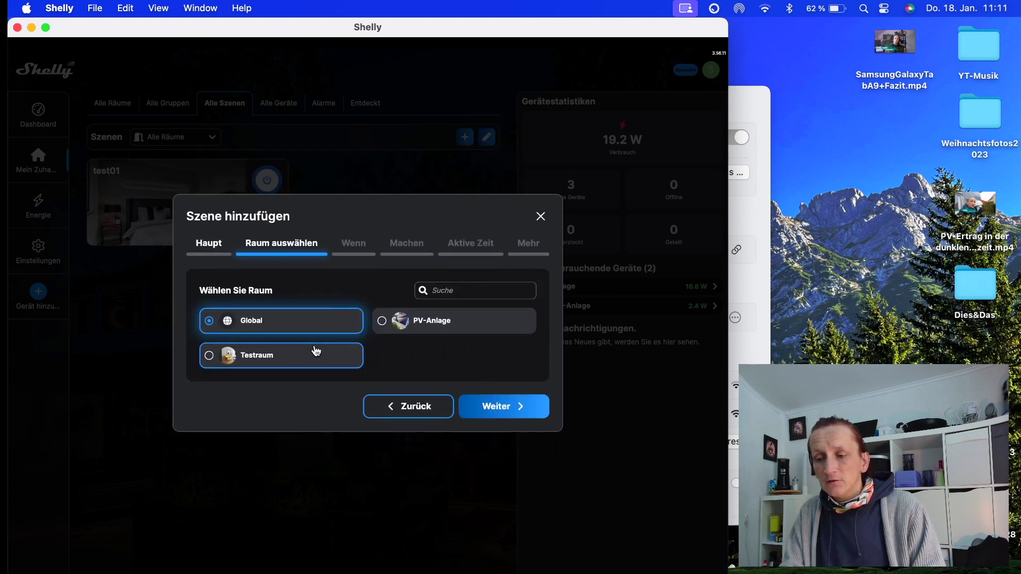
pyautogui.click(310, 362)
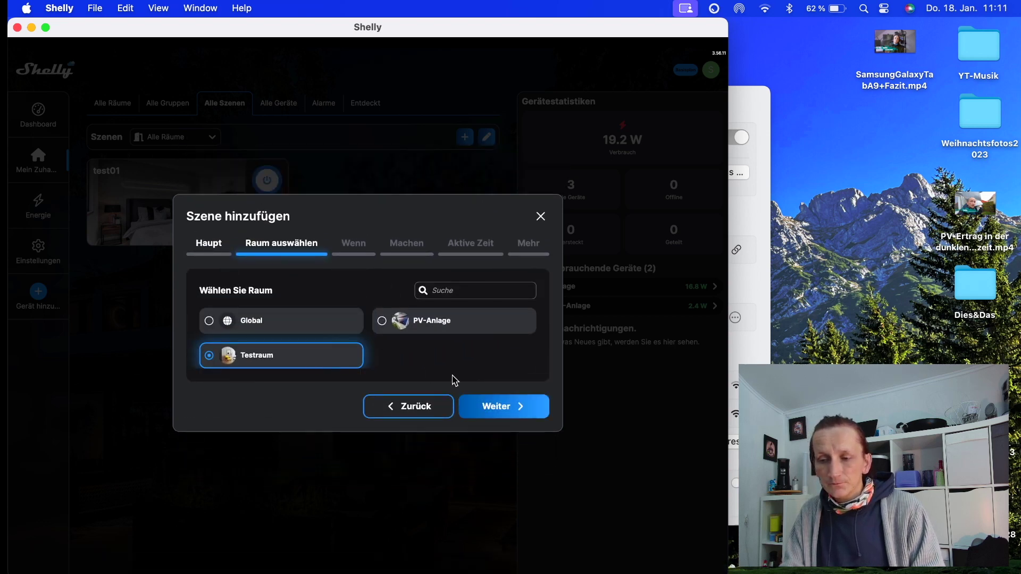
pyautogui.click(495, 414)
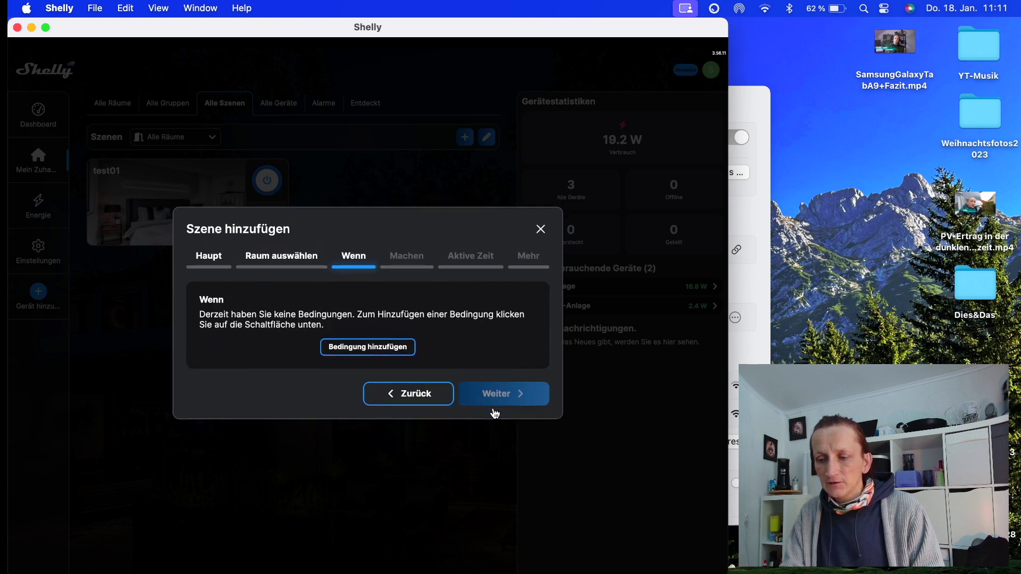
# Step: Add a device-based condition for test02 on the TestPV-Anlage in the Testraum, using its Energieverbrauch property
pyautogui.click(365, 348)
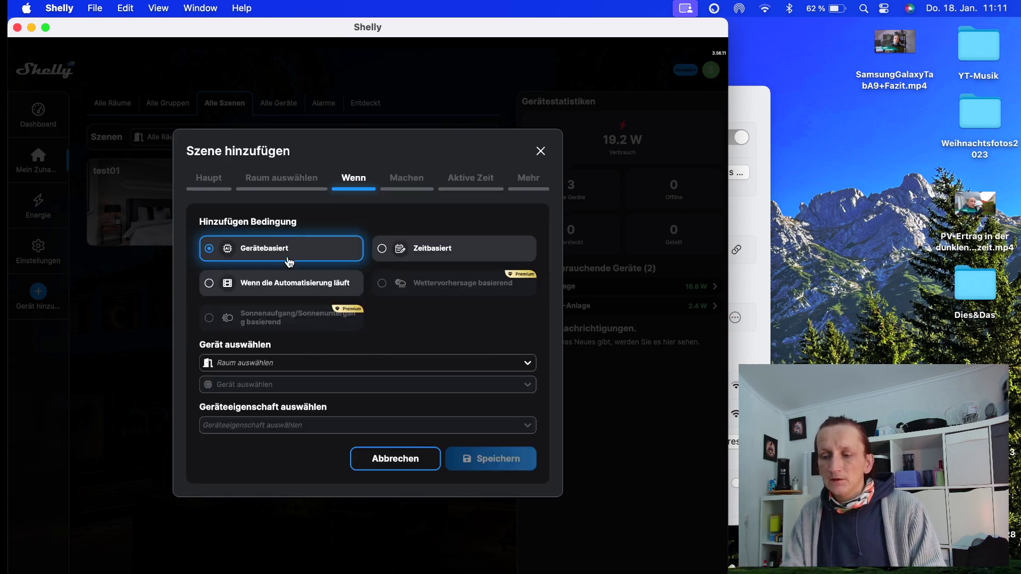
pyautogui.click(275, 363)
pyautogui.click(250, 398)
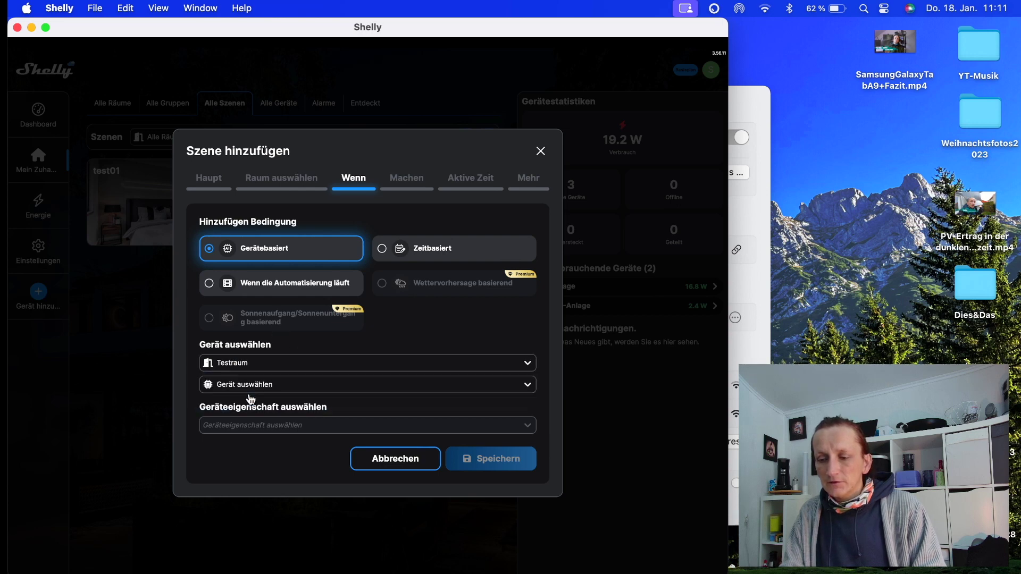
pyautogui.click(251, 389)
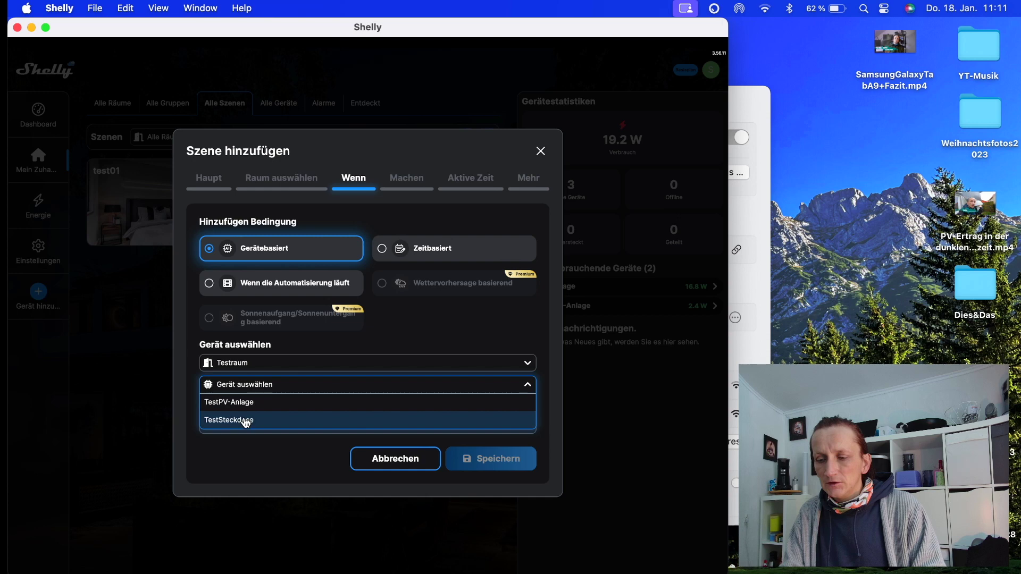
pyautogui.click(251, 409)
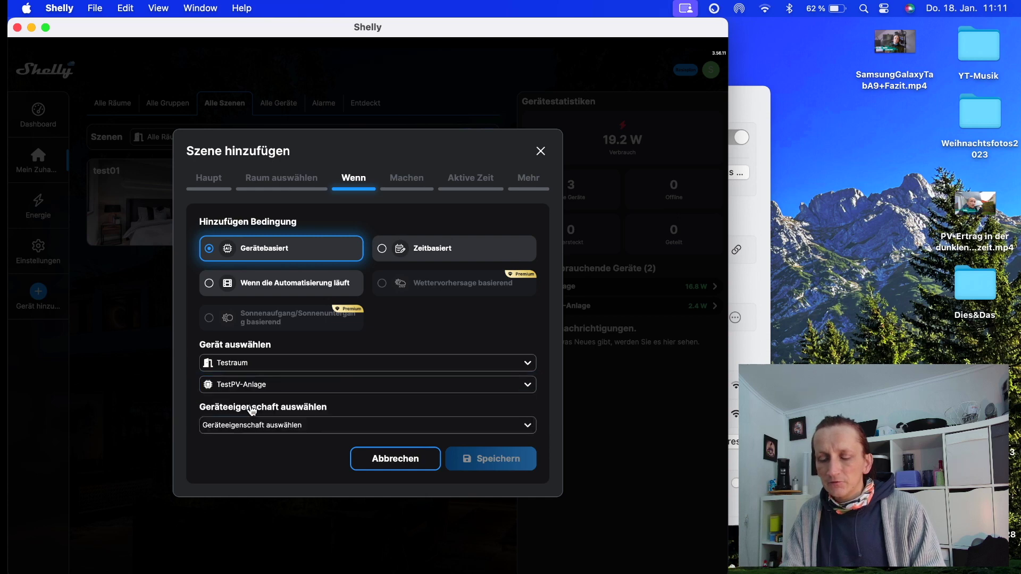
pyautogui.click(254, 426)
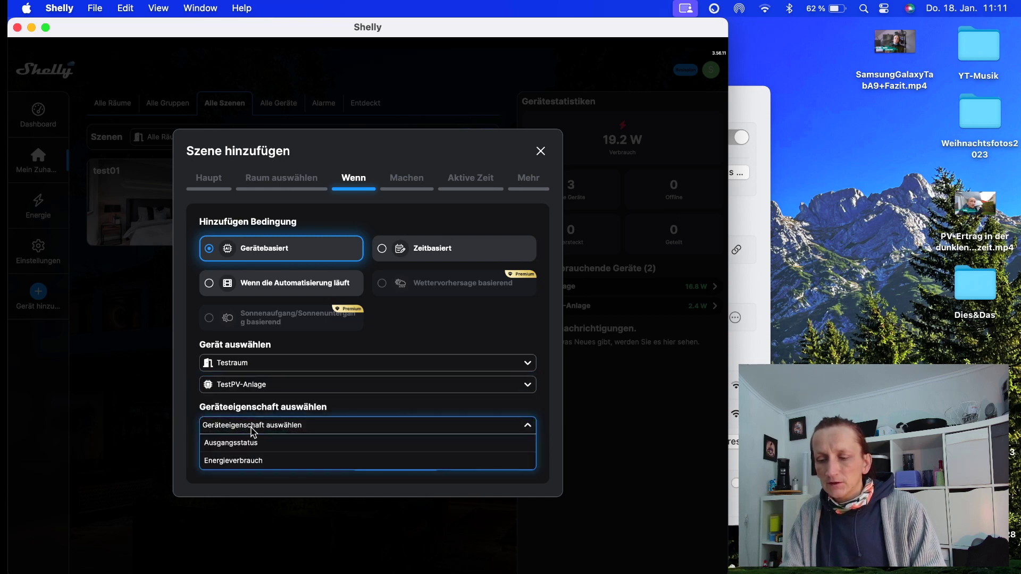
pyautogui.click(241, 460)
# Step: Set the condition to power below 2.5 W and save it
pyautogui.click(243, 454)
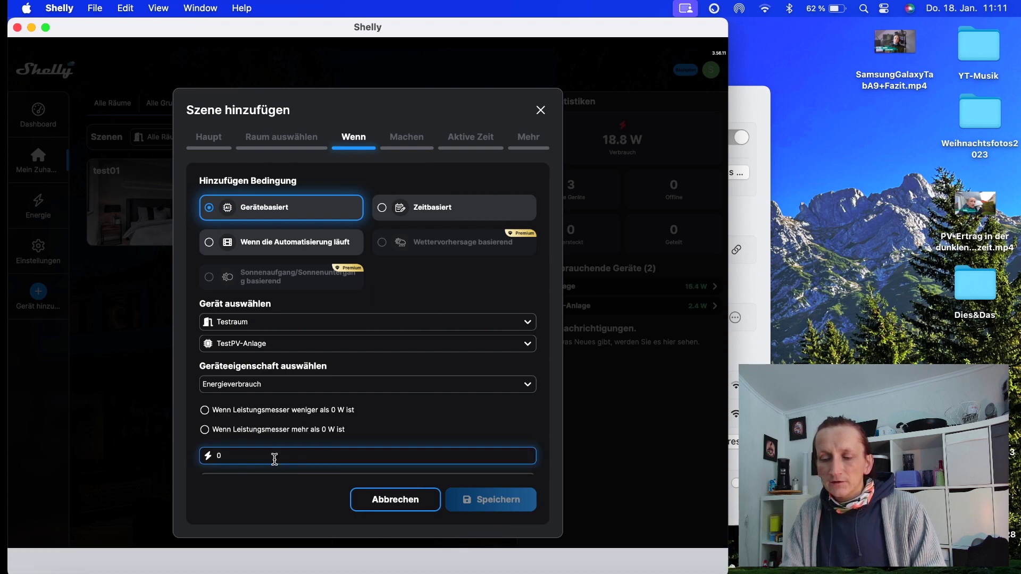
pyautogui.click(205, 411)
pyautogui.click(259, 461)
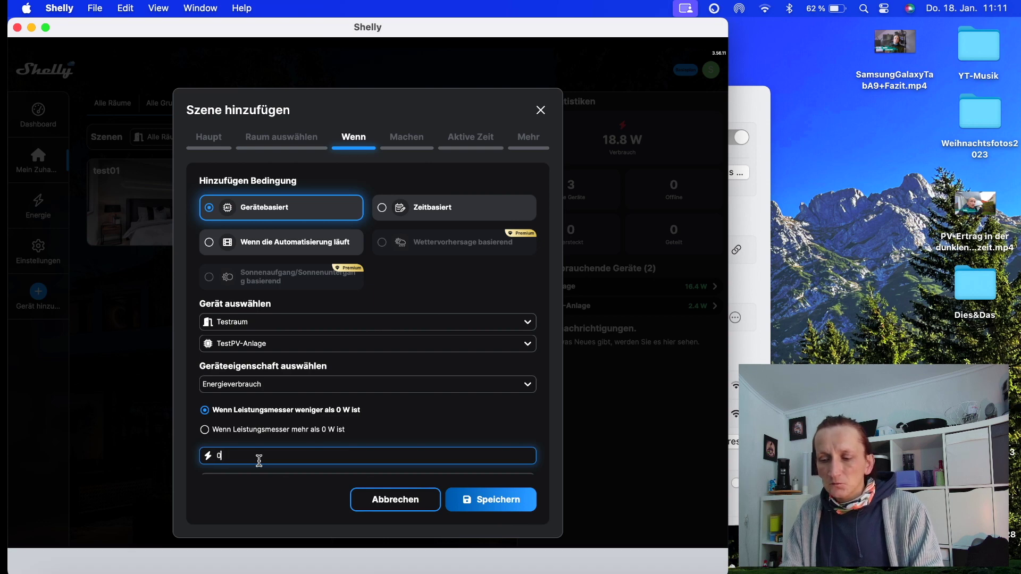
pyautogui.press('BackSpace')
pyautogui.write('2,5')
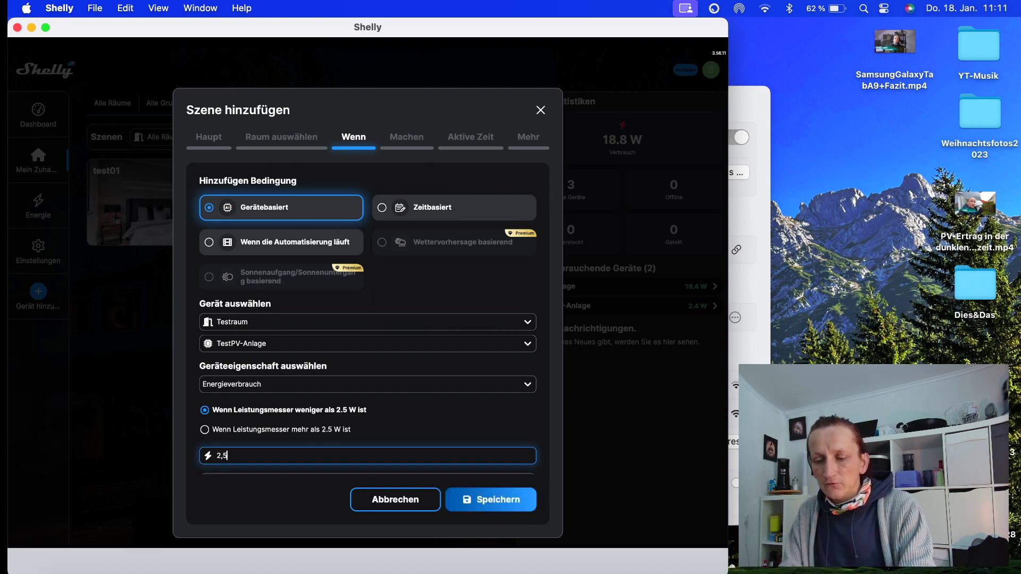
pyautogui.click(490, 502)
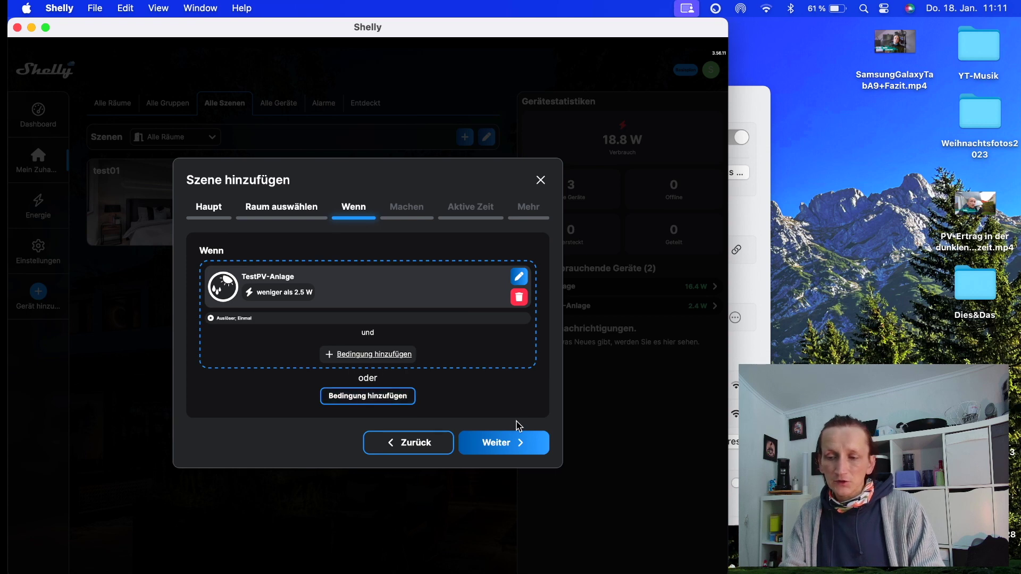
# Step: Add and save a device action that switches off the TestSteckdose in the Testraum, leaving the timer at 0 seconds
pyautogui.click(492, 448)
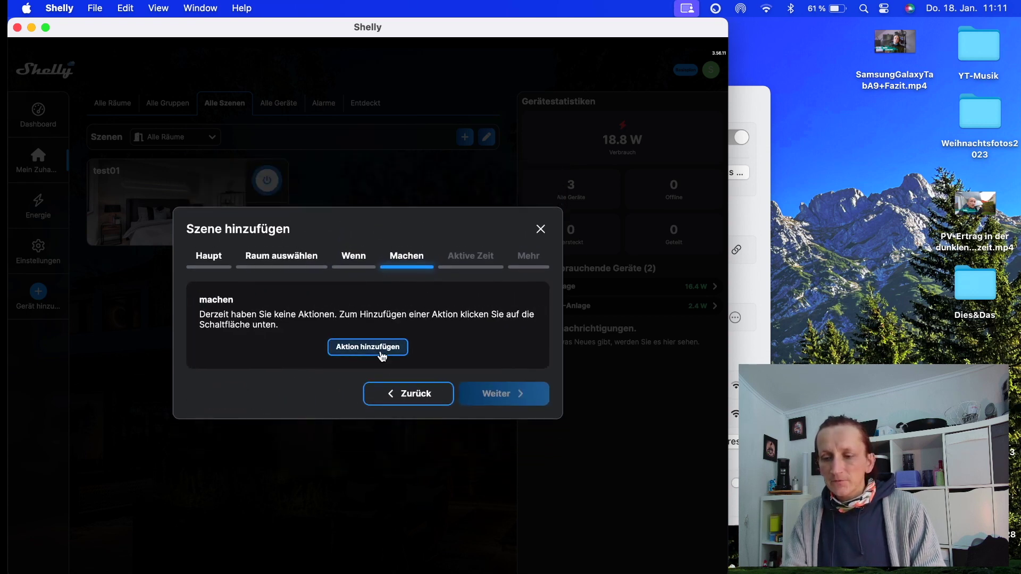
pyautogui.click(382, 353)
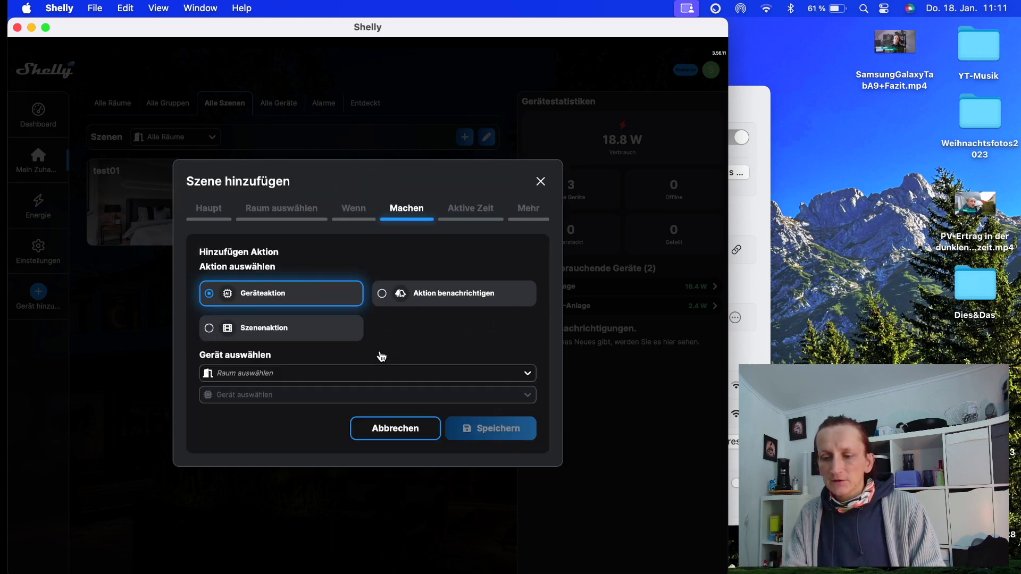
pyautogui.click(326, 383)
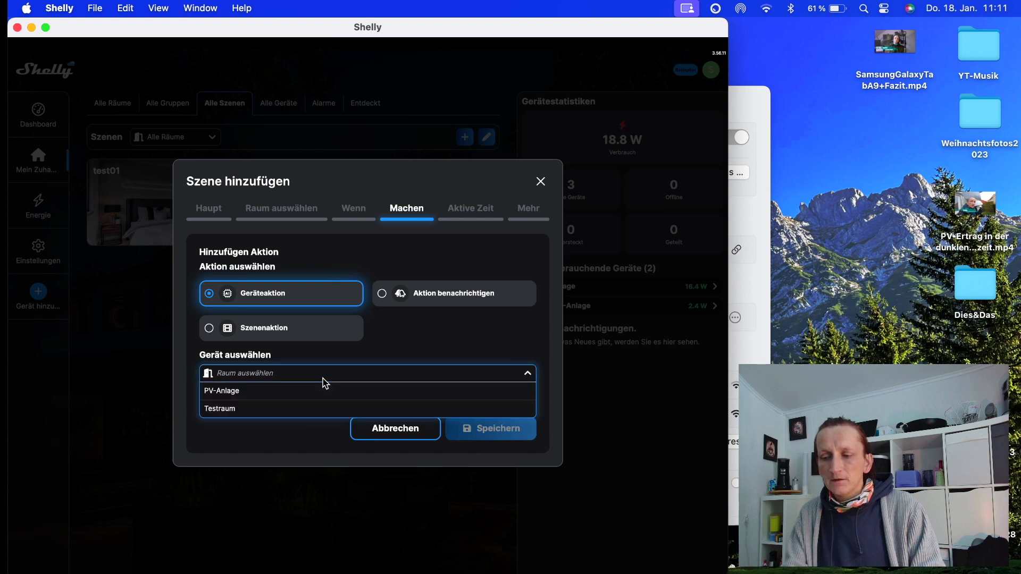
pyautogui.click(285, 416)
pyautogui.click(288, 399)
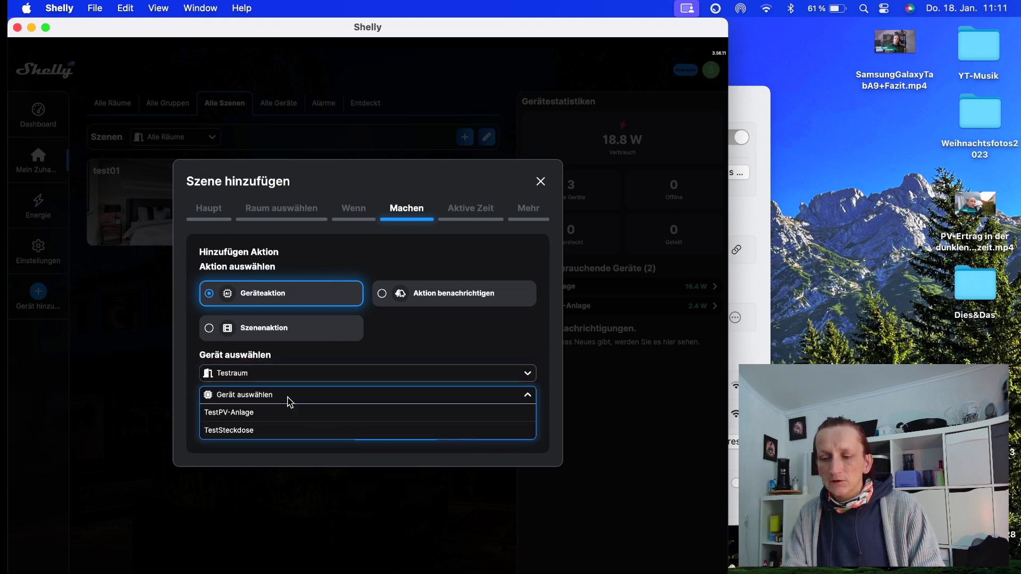
pyautogui.click(267, 429)
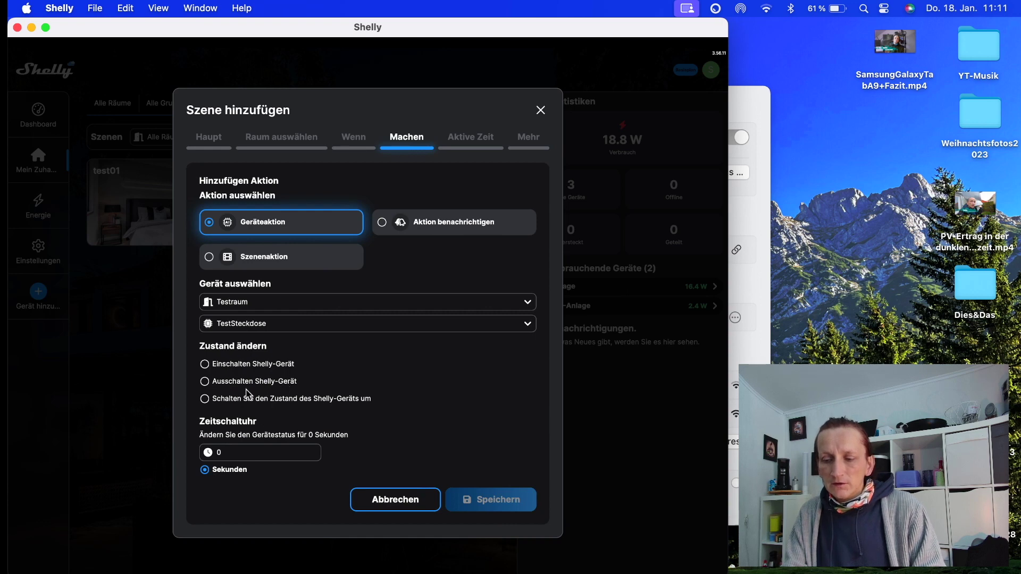
pyautogui.click(204, 382)
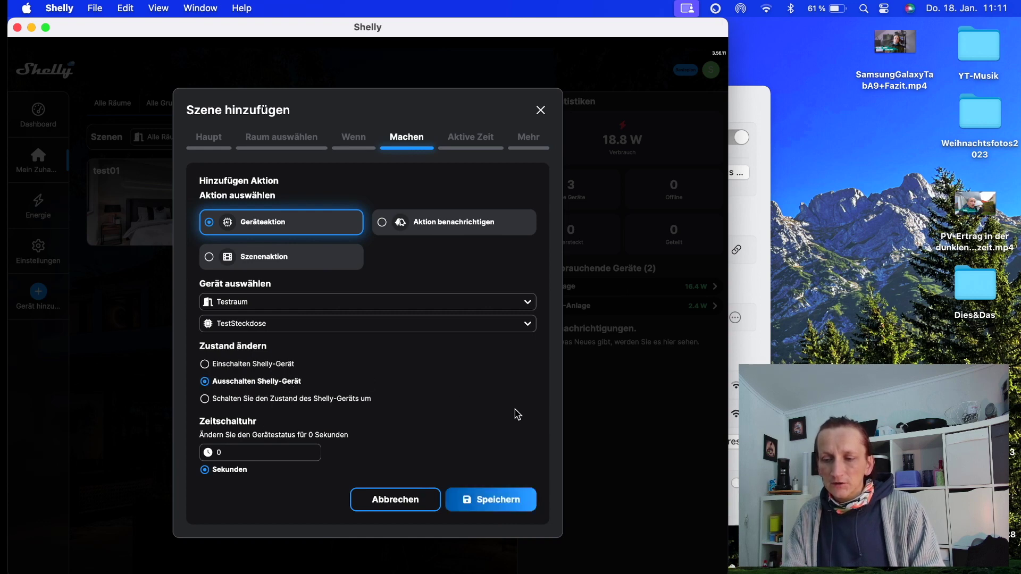
pyautogui.click(505, 503)
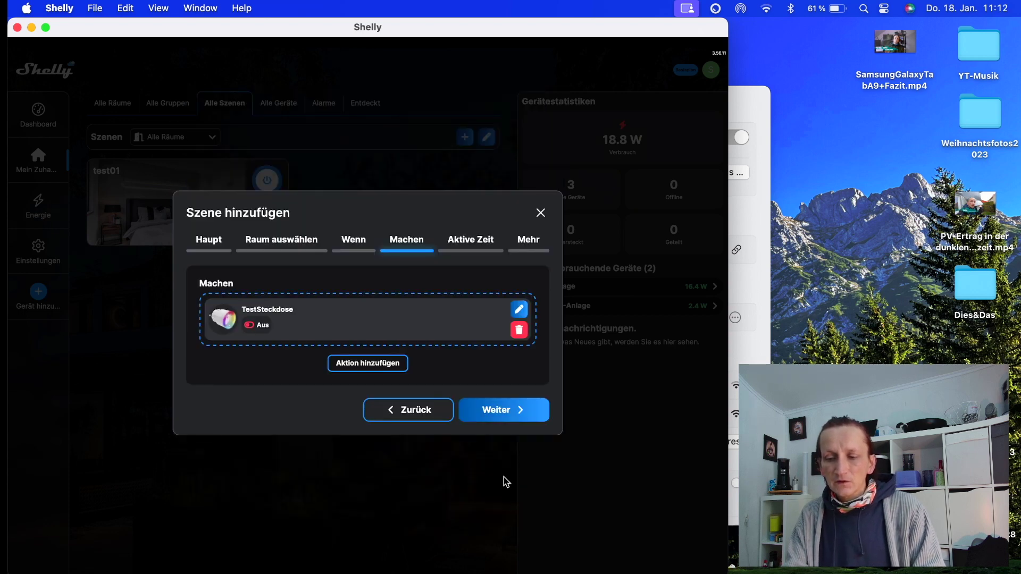
# Step: Keep test02 active daily from 00:00 to 23:59 and save the scene with its final options left enabled
pyautogui.click(511, 415)
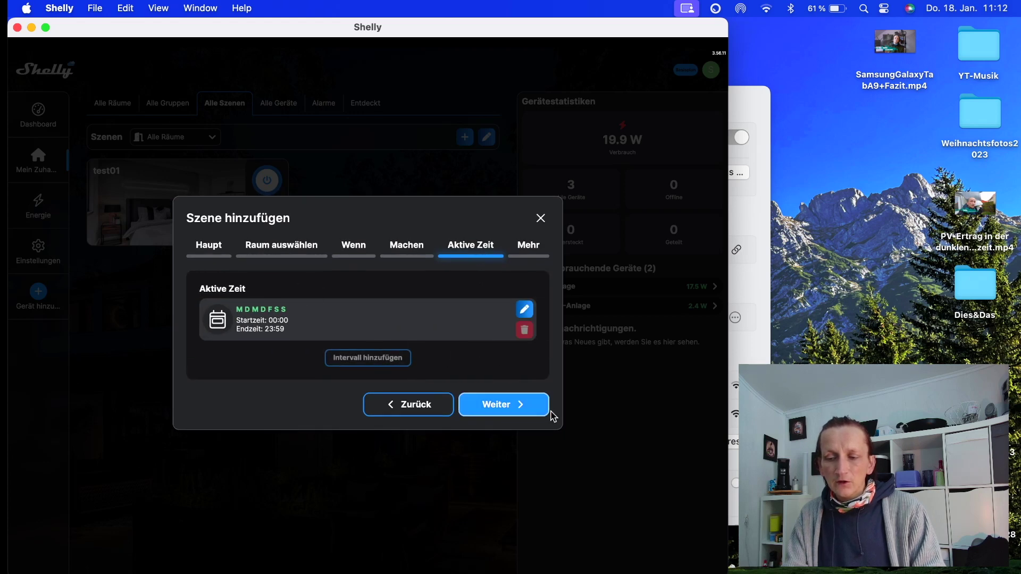
pyautogui.click(534, 414)
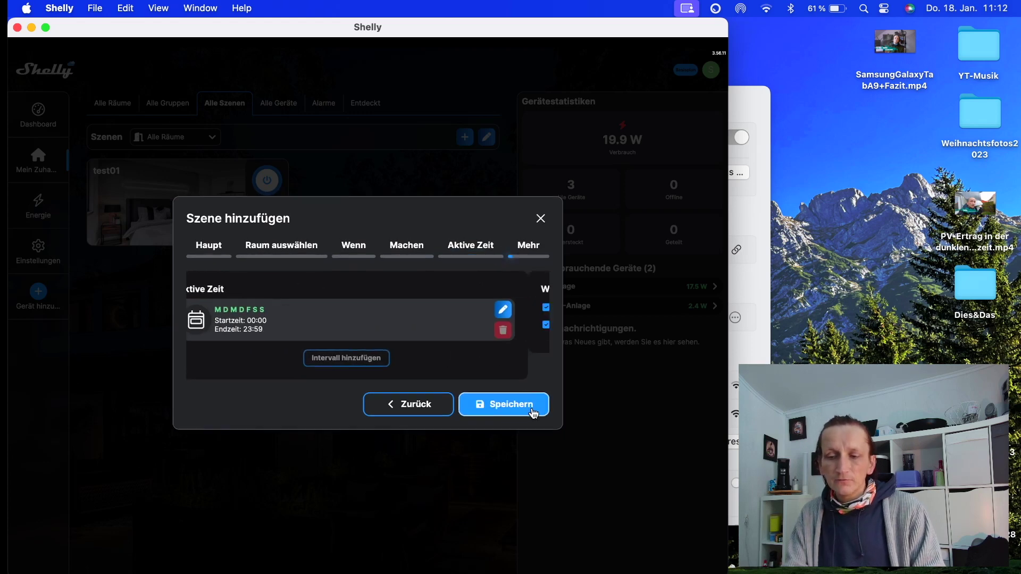
pyautogui.click(532, 405)
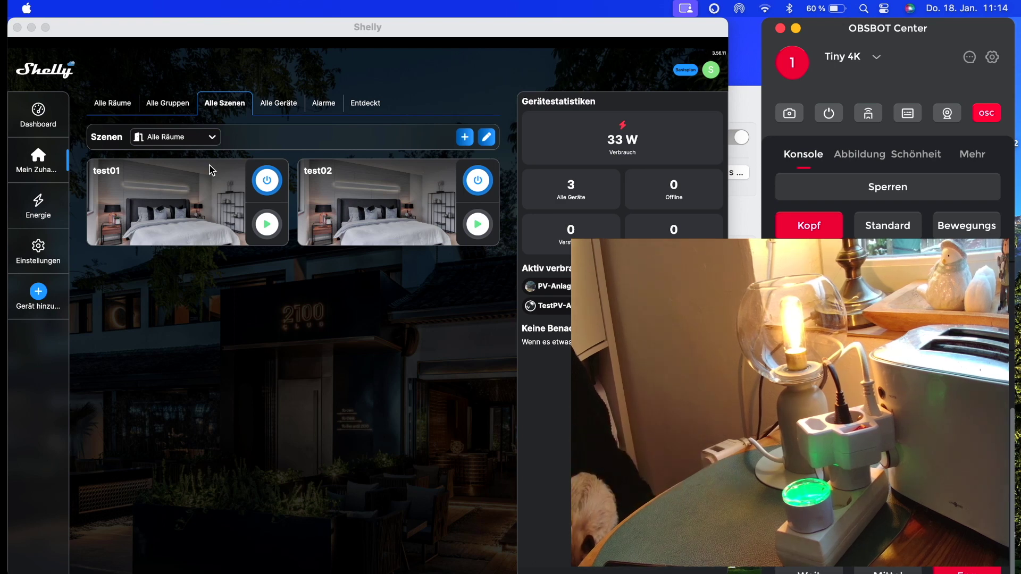
# Step: Hide the OBSBOT Center camera control window
pyautogui.press('super+h')
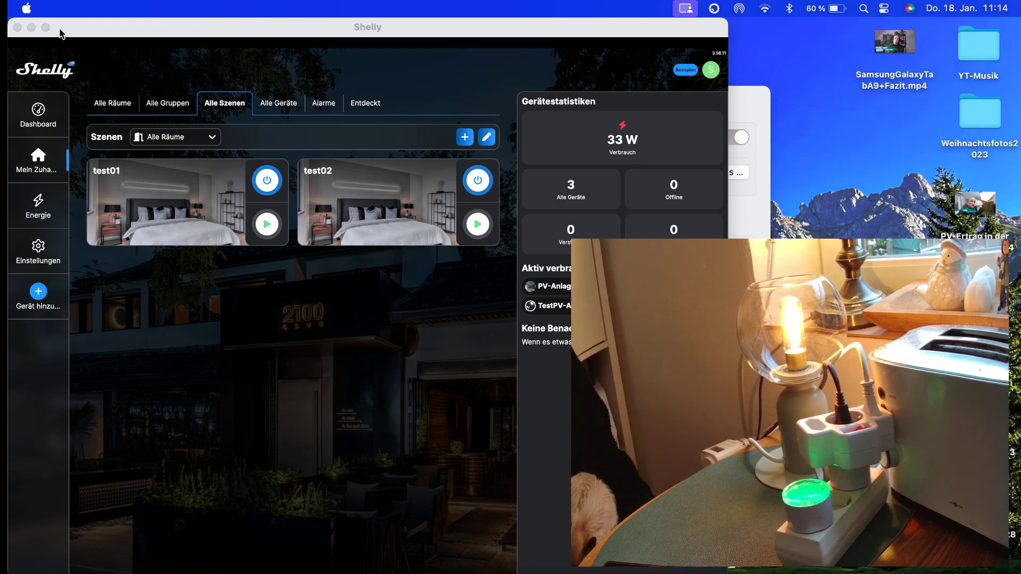